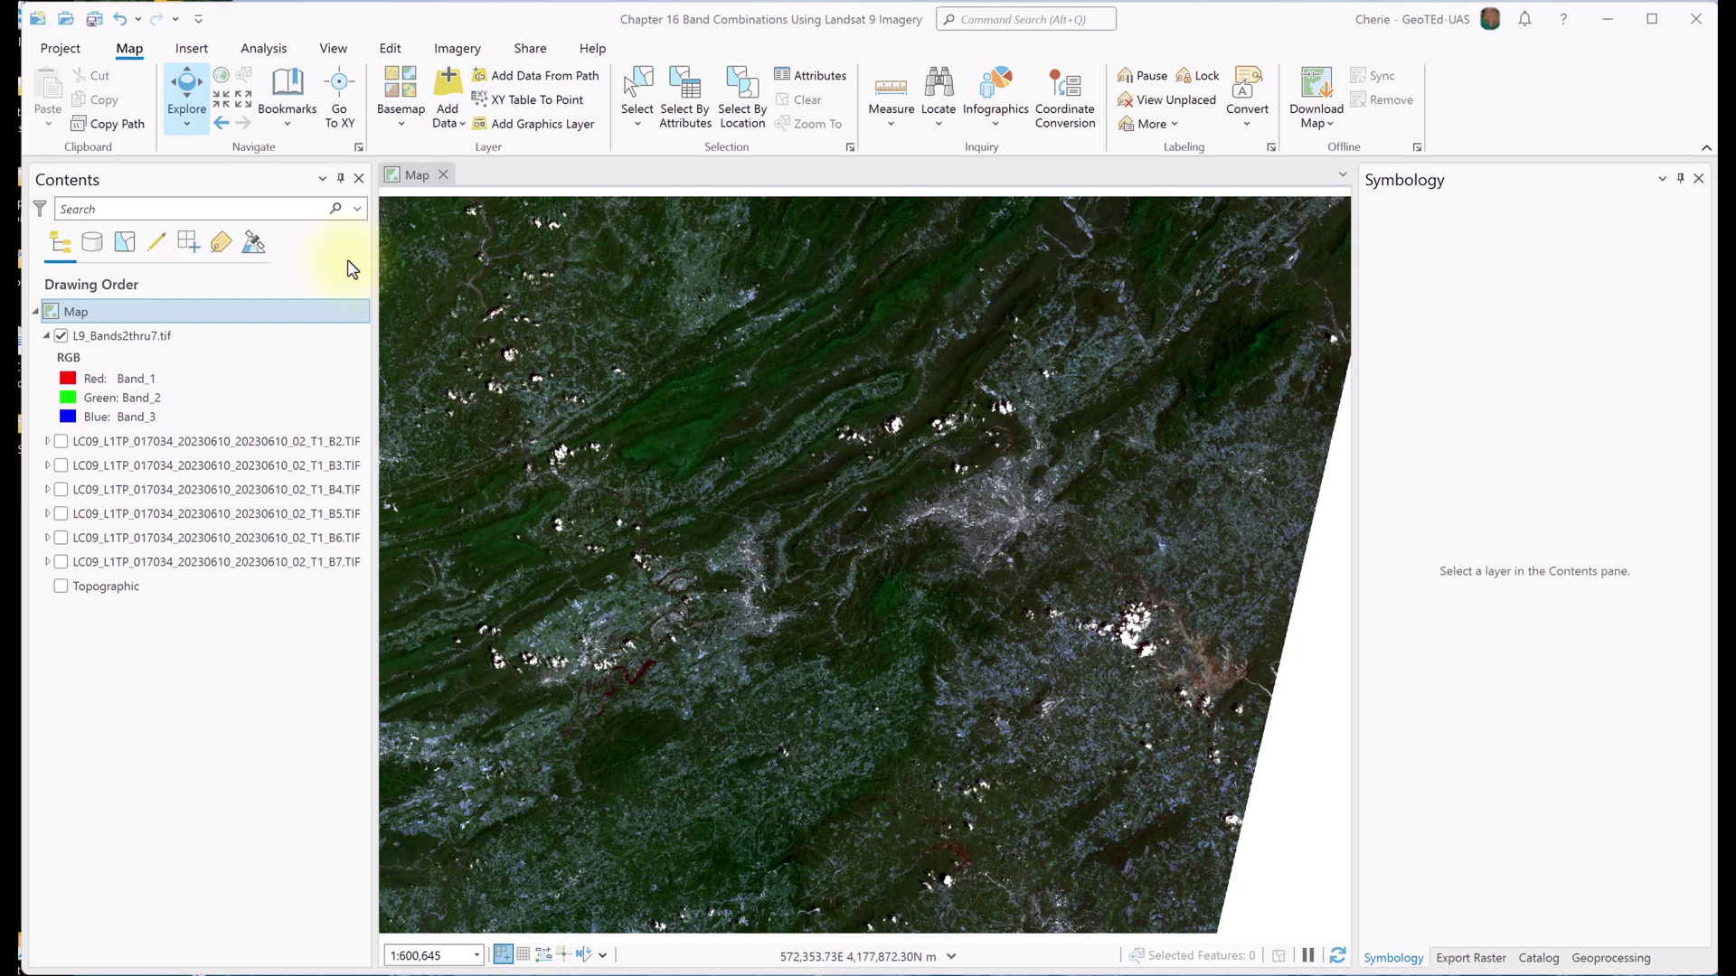
# - Review the processing extent in the geoprocessing environment settings without changing anything
pyautogui.click(270, 50)
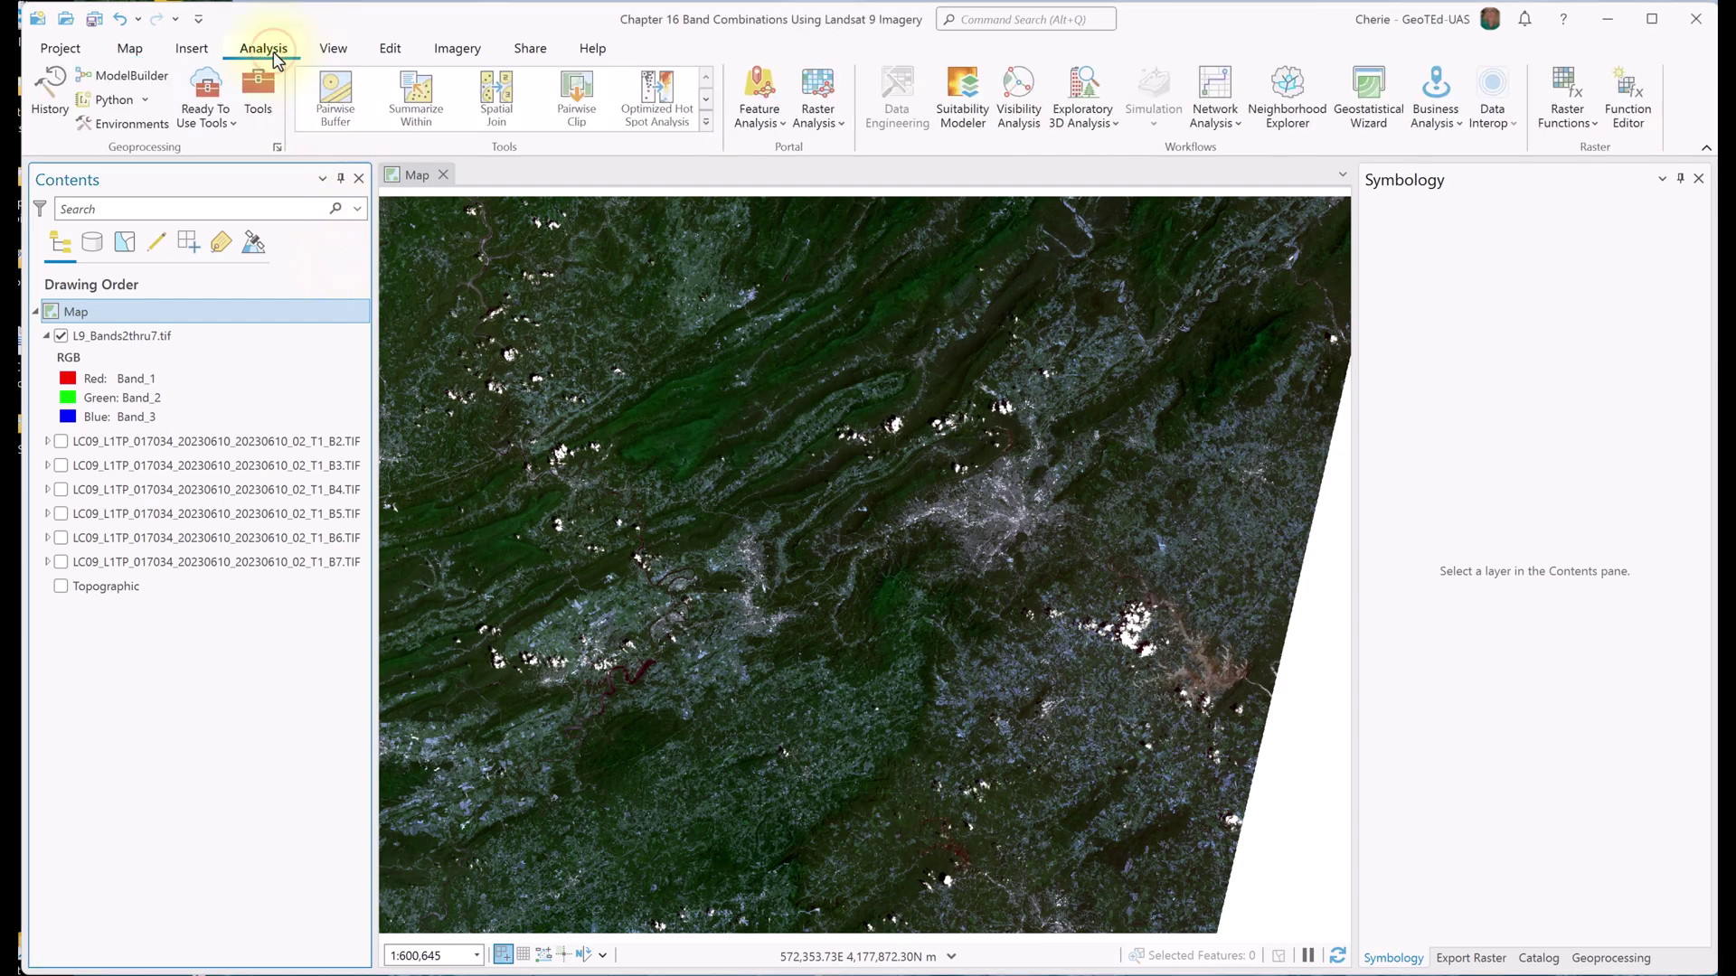
pyautogui.click(129, 124)
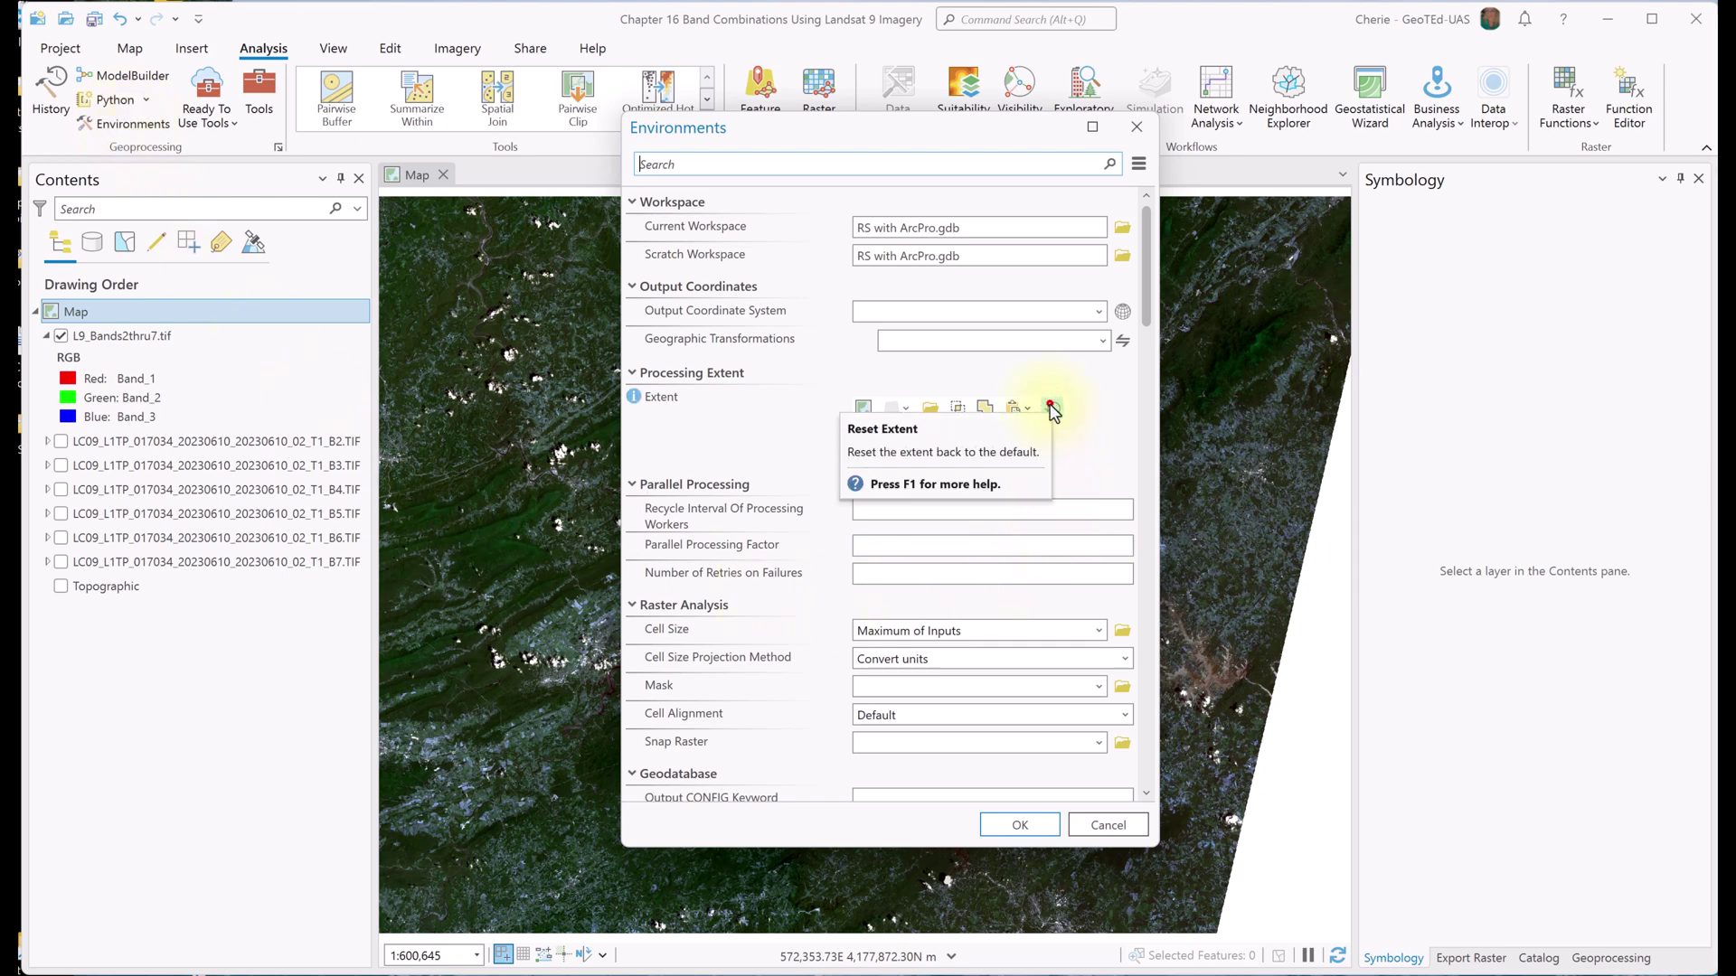
pyautogui.click(1136, 126)
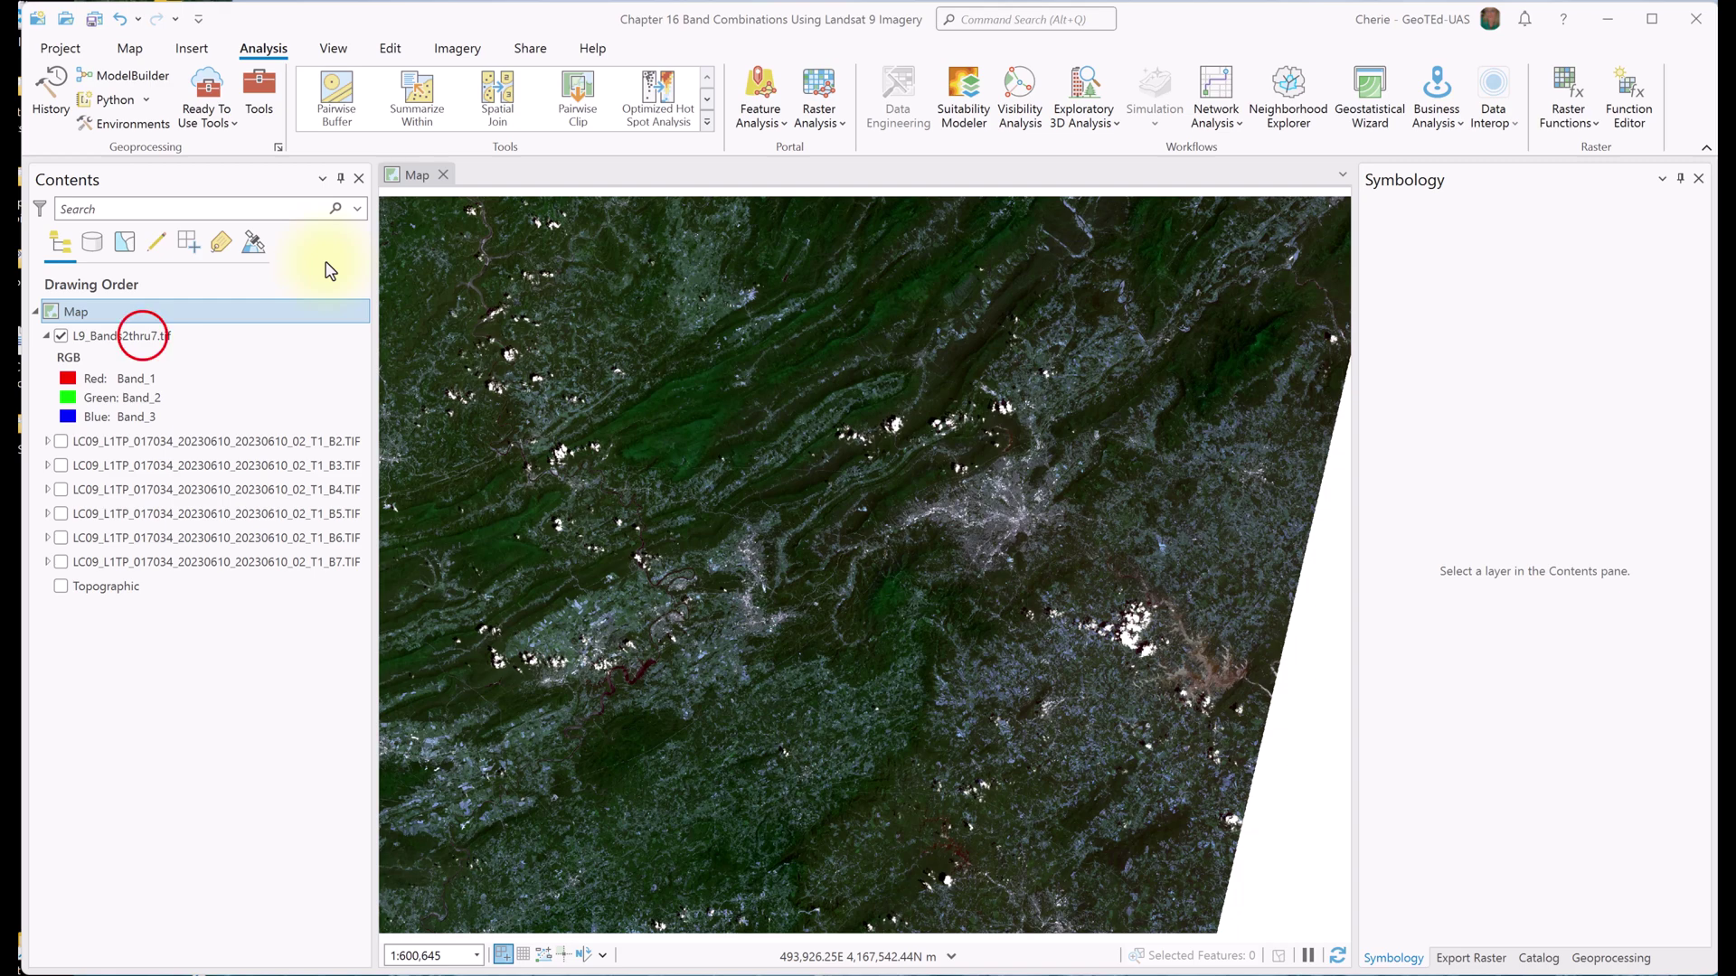
# - Add a custom band combination named Landsat 9 Natural Color to L9_Bands2thru7.tif with Band_3, Band_2 and Band_1 as red, green and blue
pyautogui.click(143, 338)
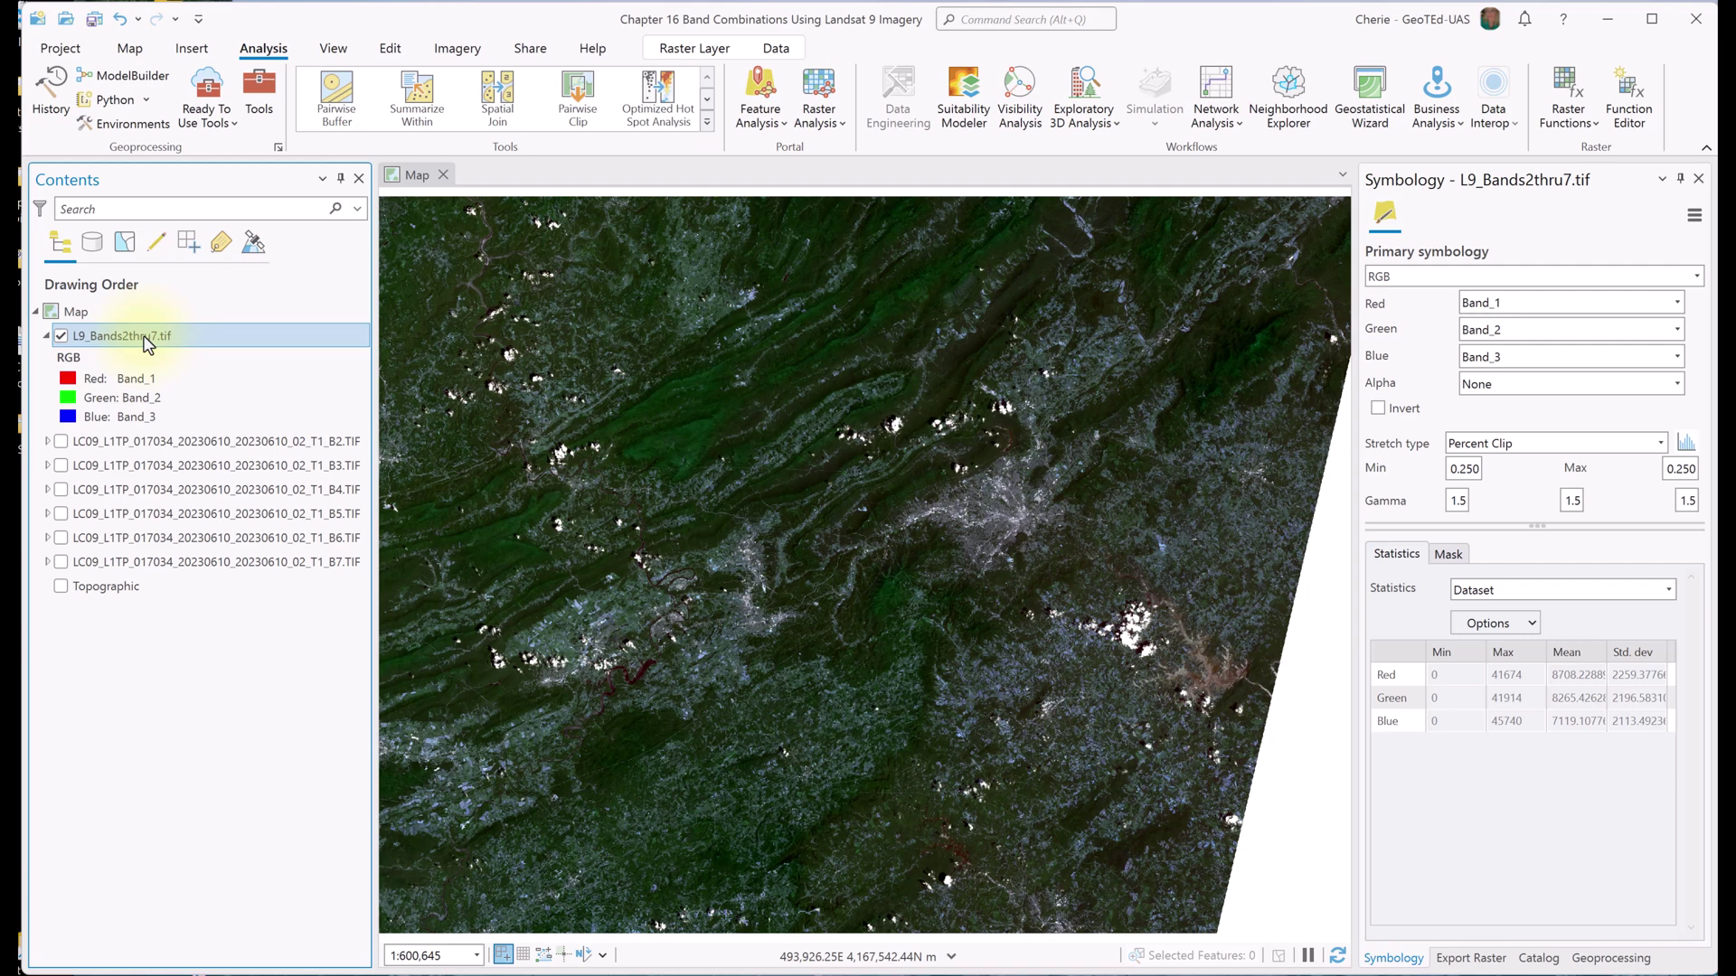
pyautogui.click(695, 50)
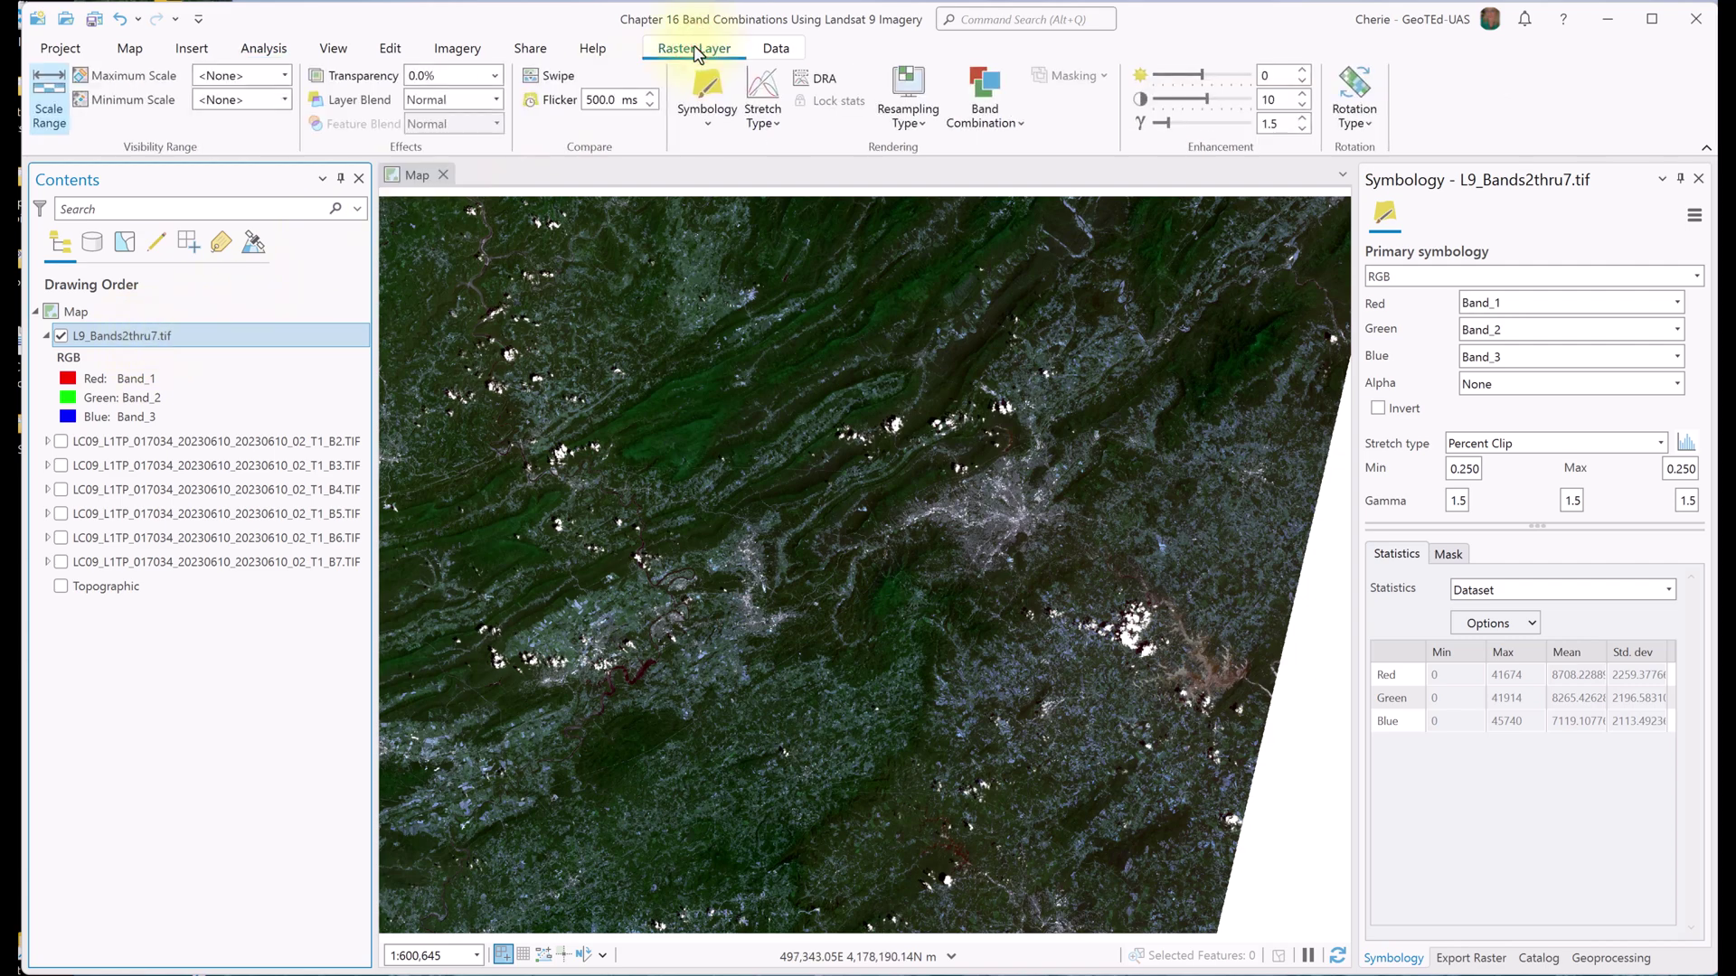
pyautogui.click(996, 125)
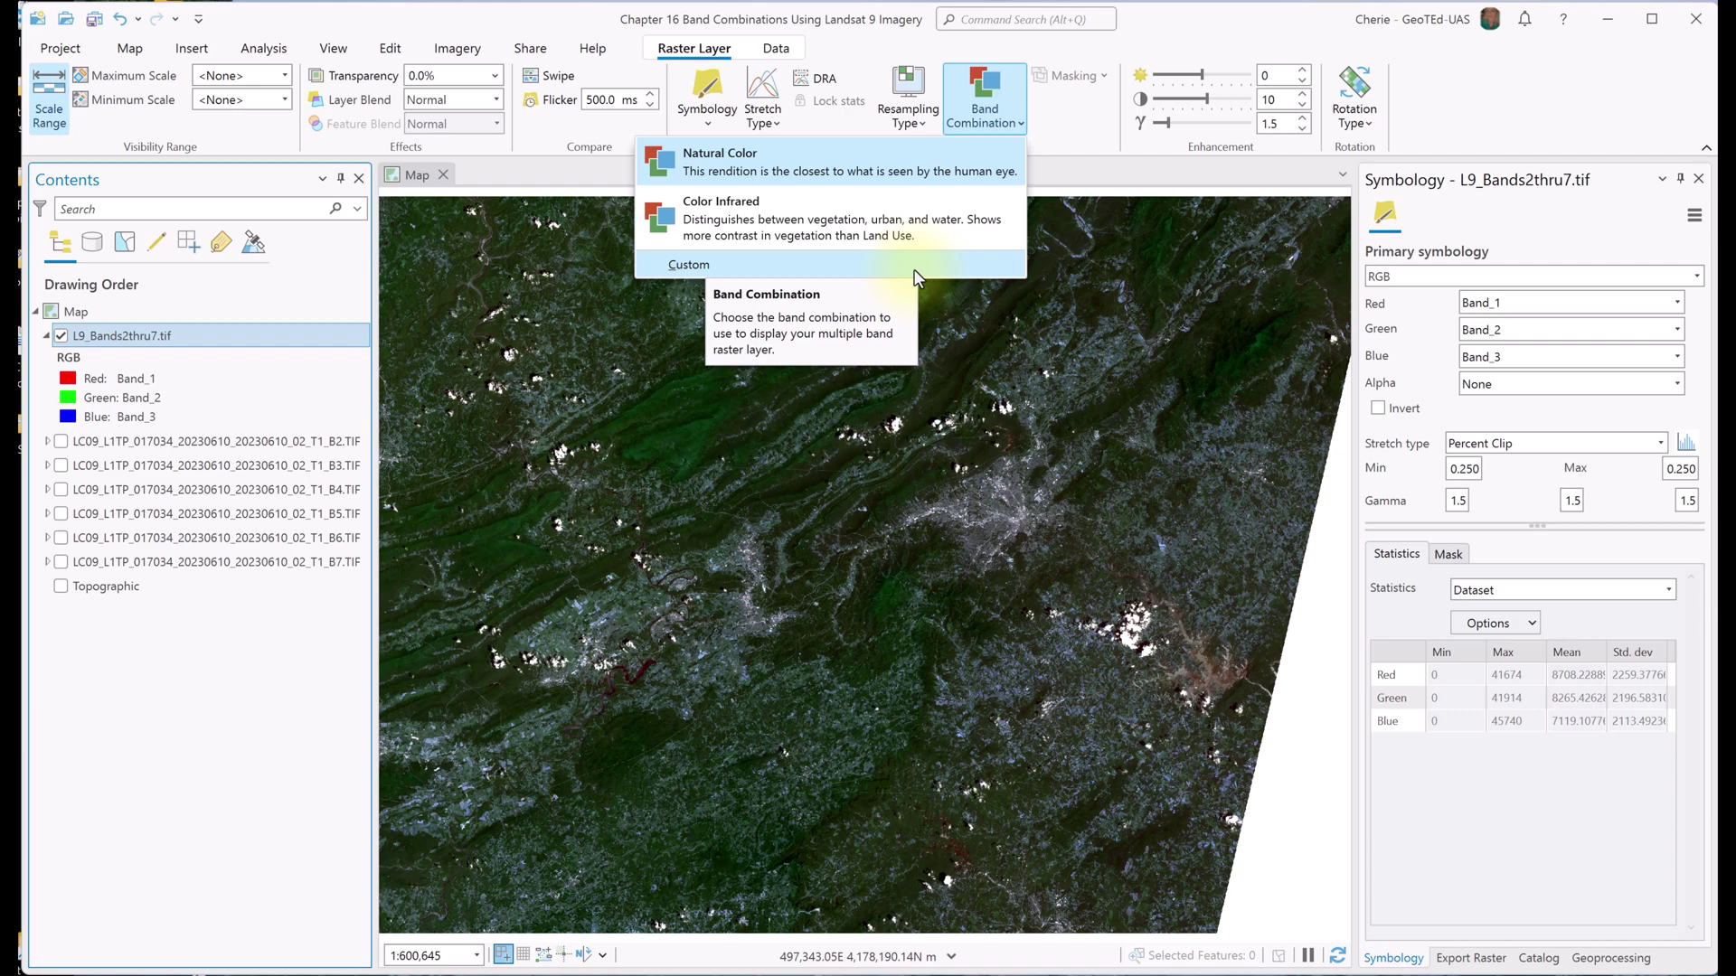
pyautogui.click(915, 270)
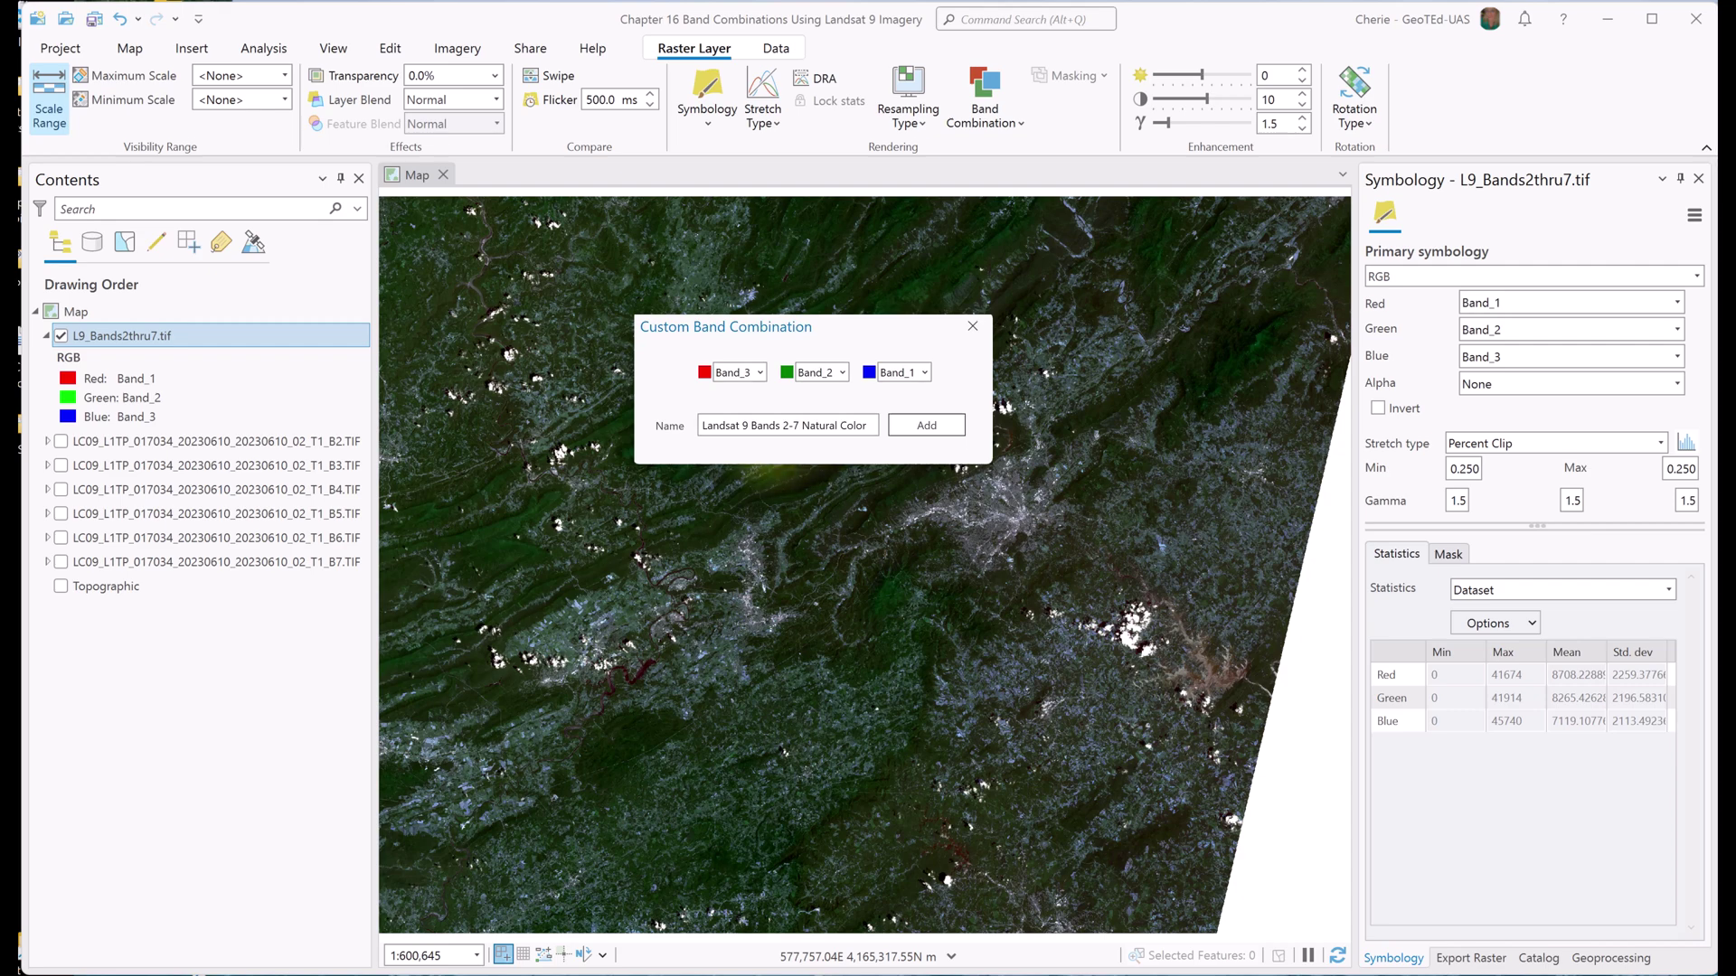
pyautogui.press('Return')
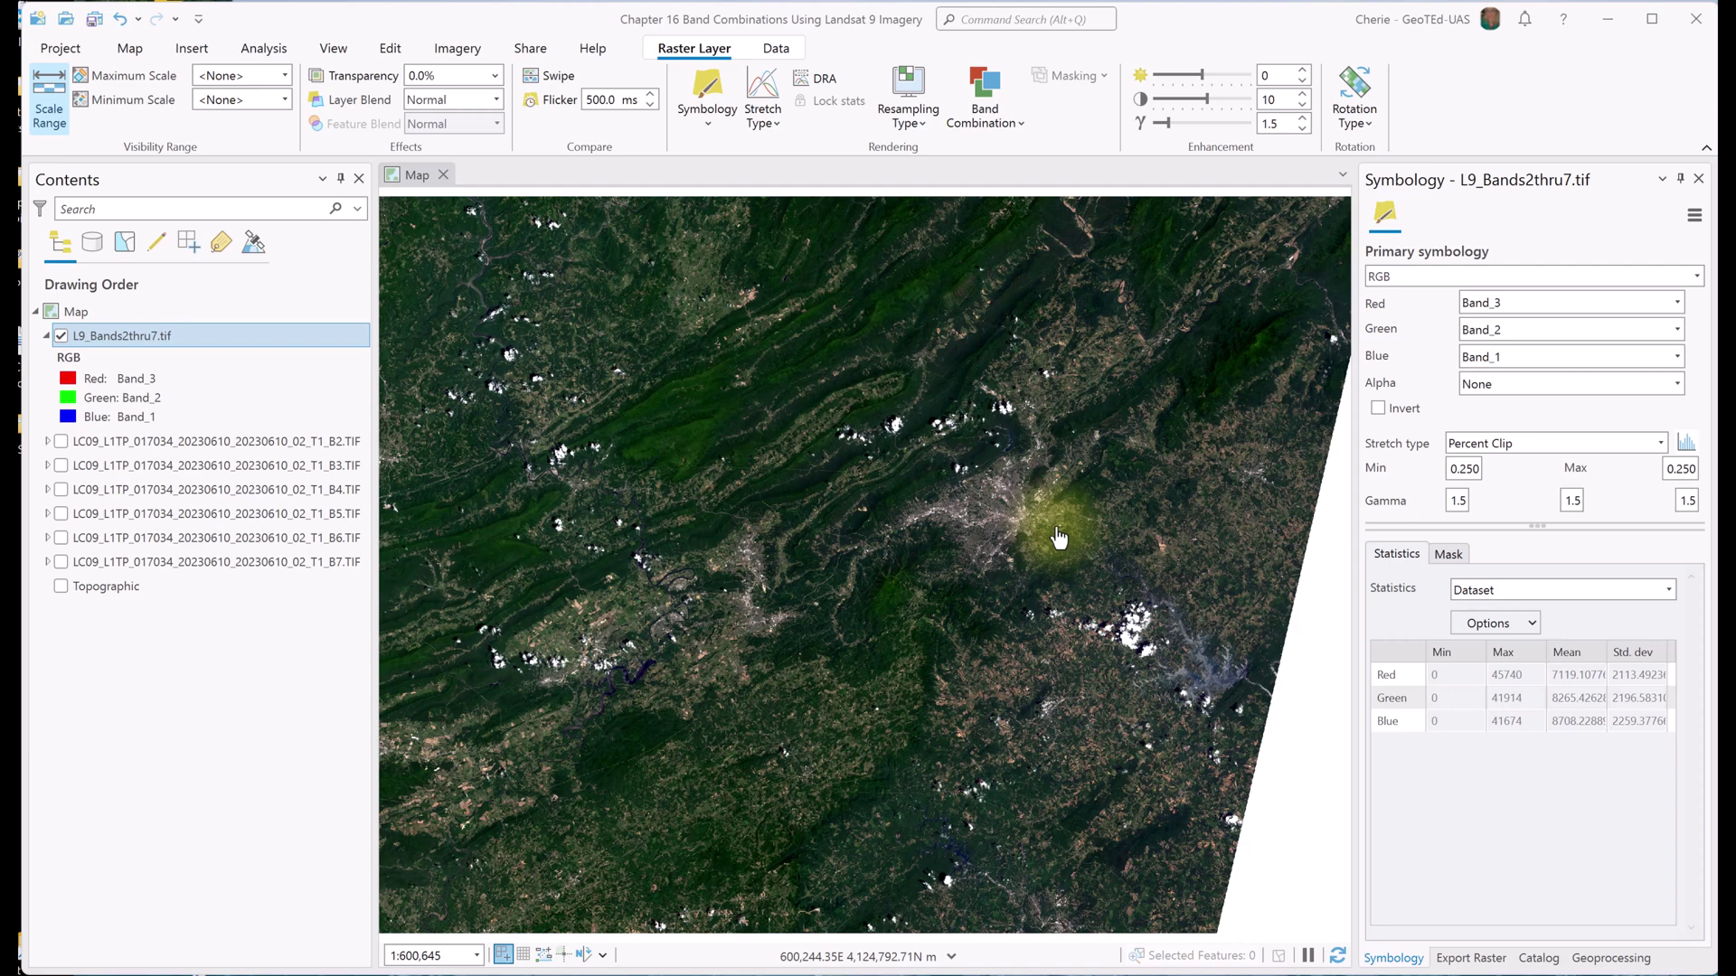
# - Create a custom Landsat 9 Color Infrared combination with Band_4, Band_3, Band_2 as RGB, consulting the USGS band combinations page, and apply it
pyautogui.click(1015, 123)
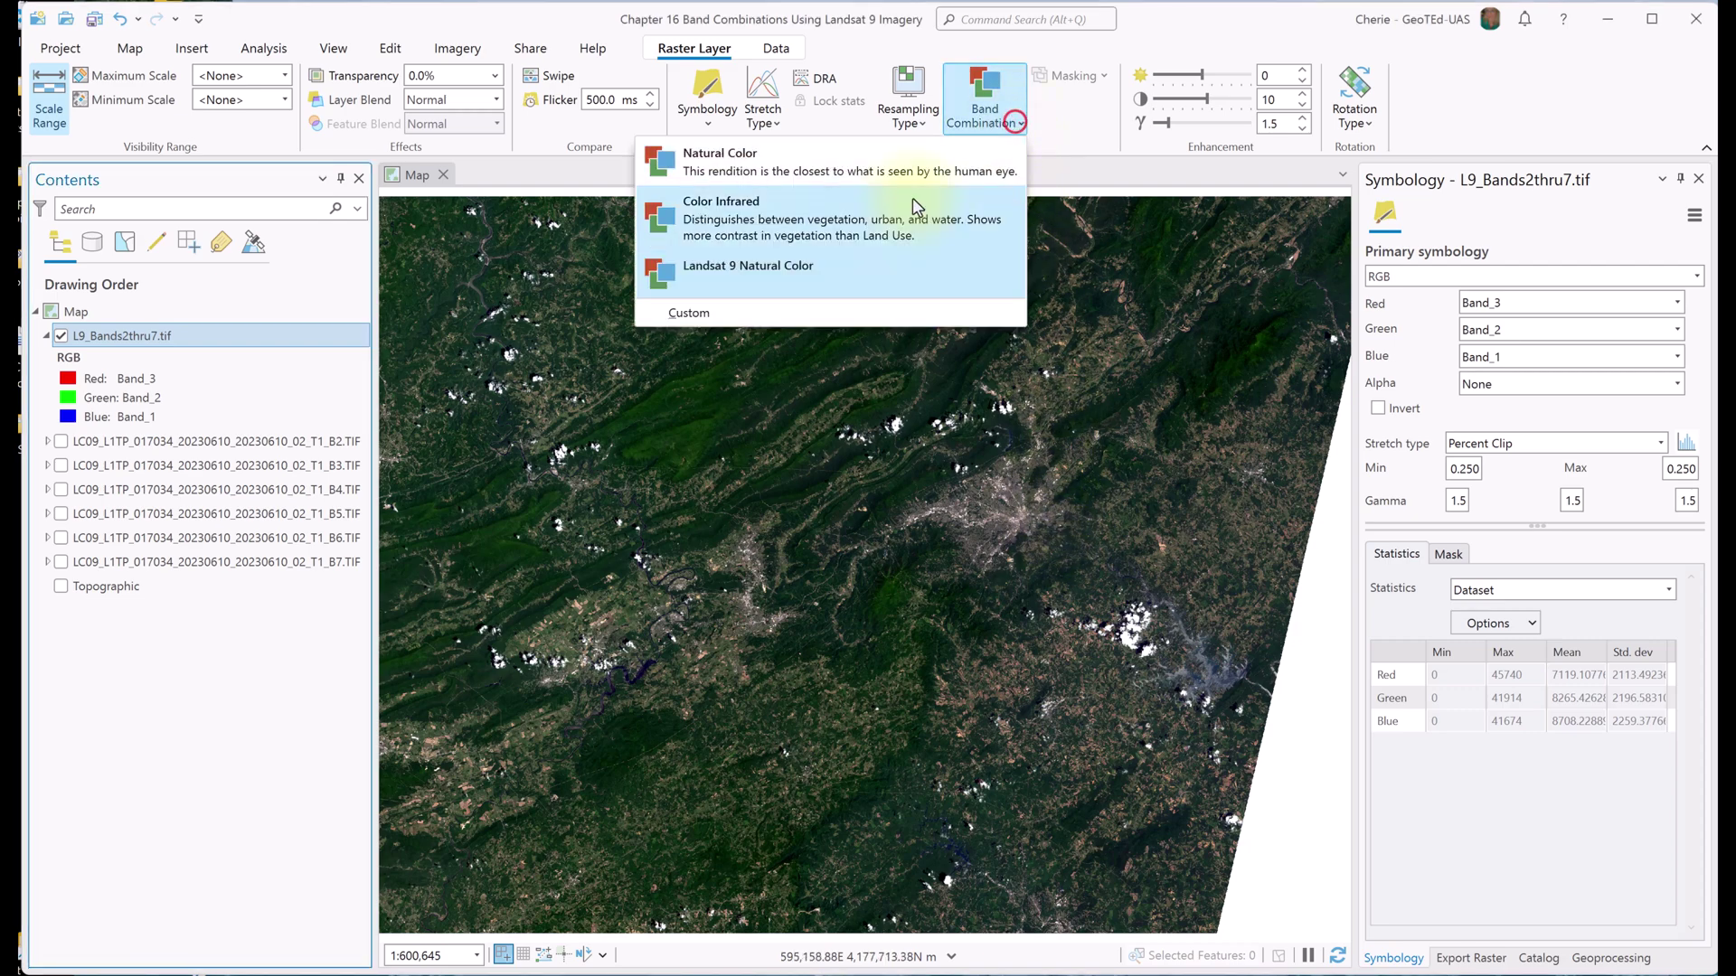
pyautogui.click(704, 312)
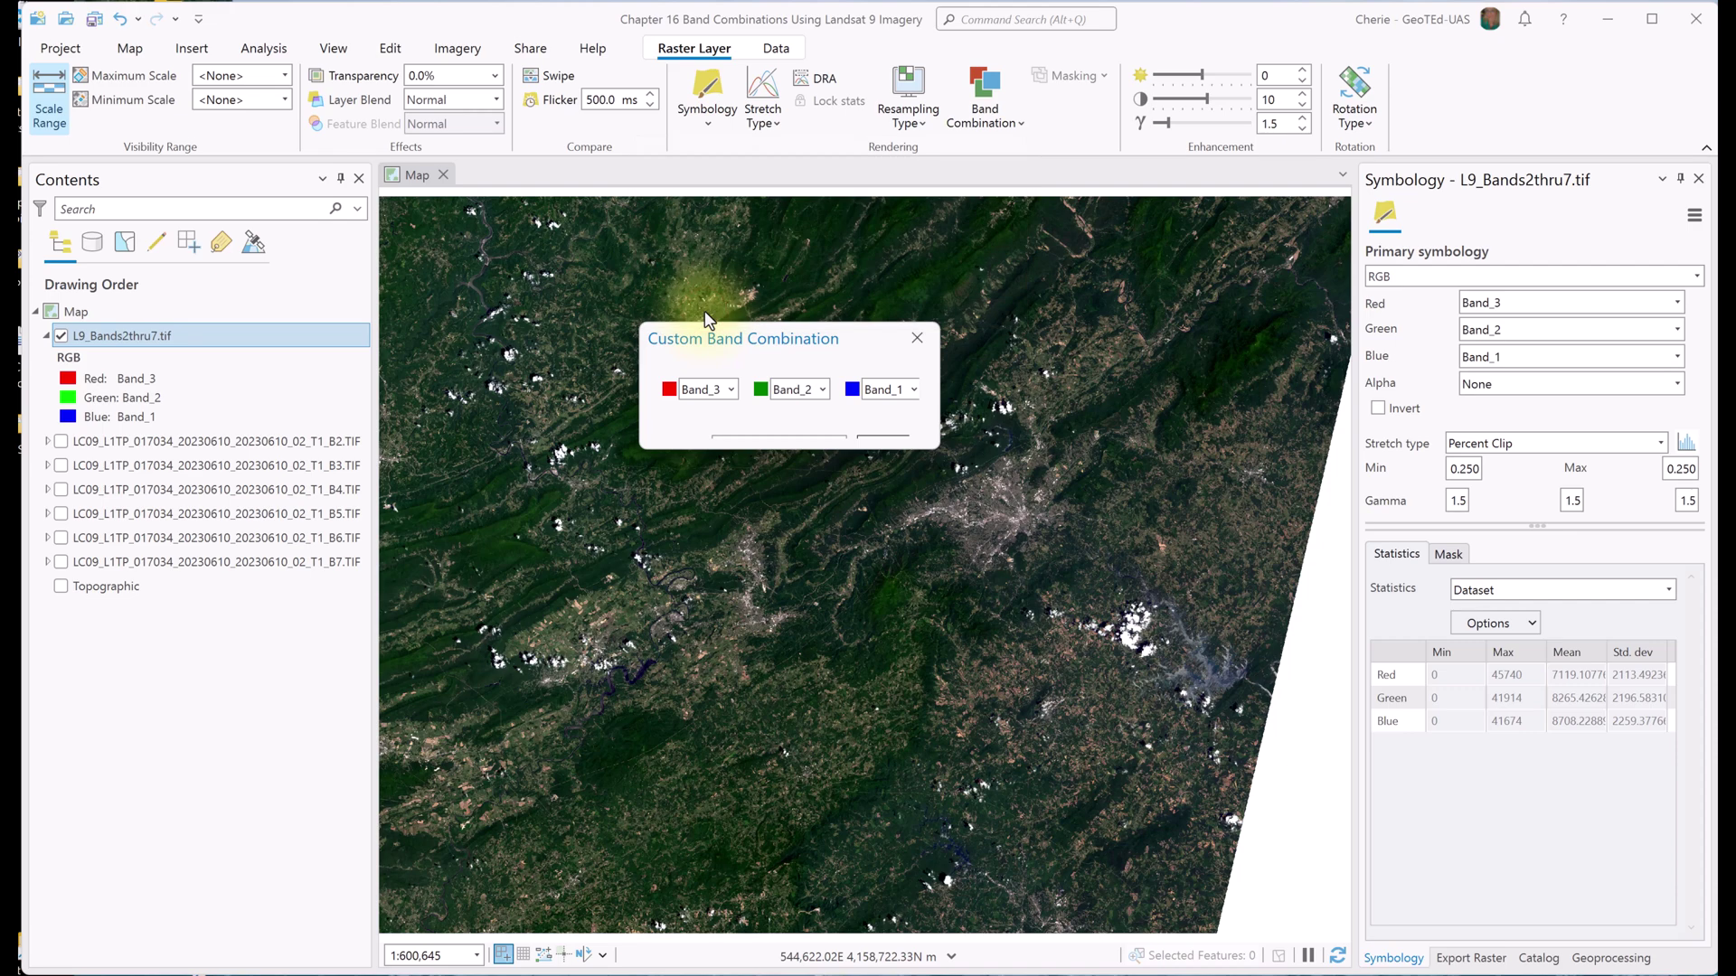
pyautogui.hotkey('alt', 'Tab')
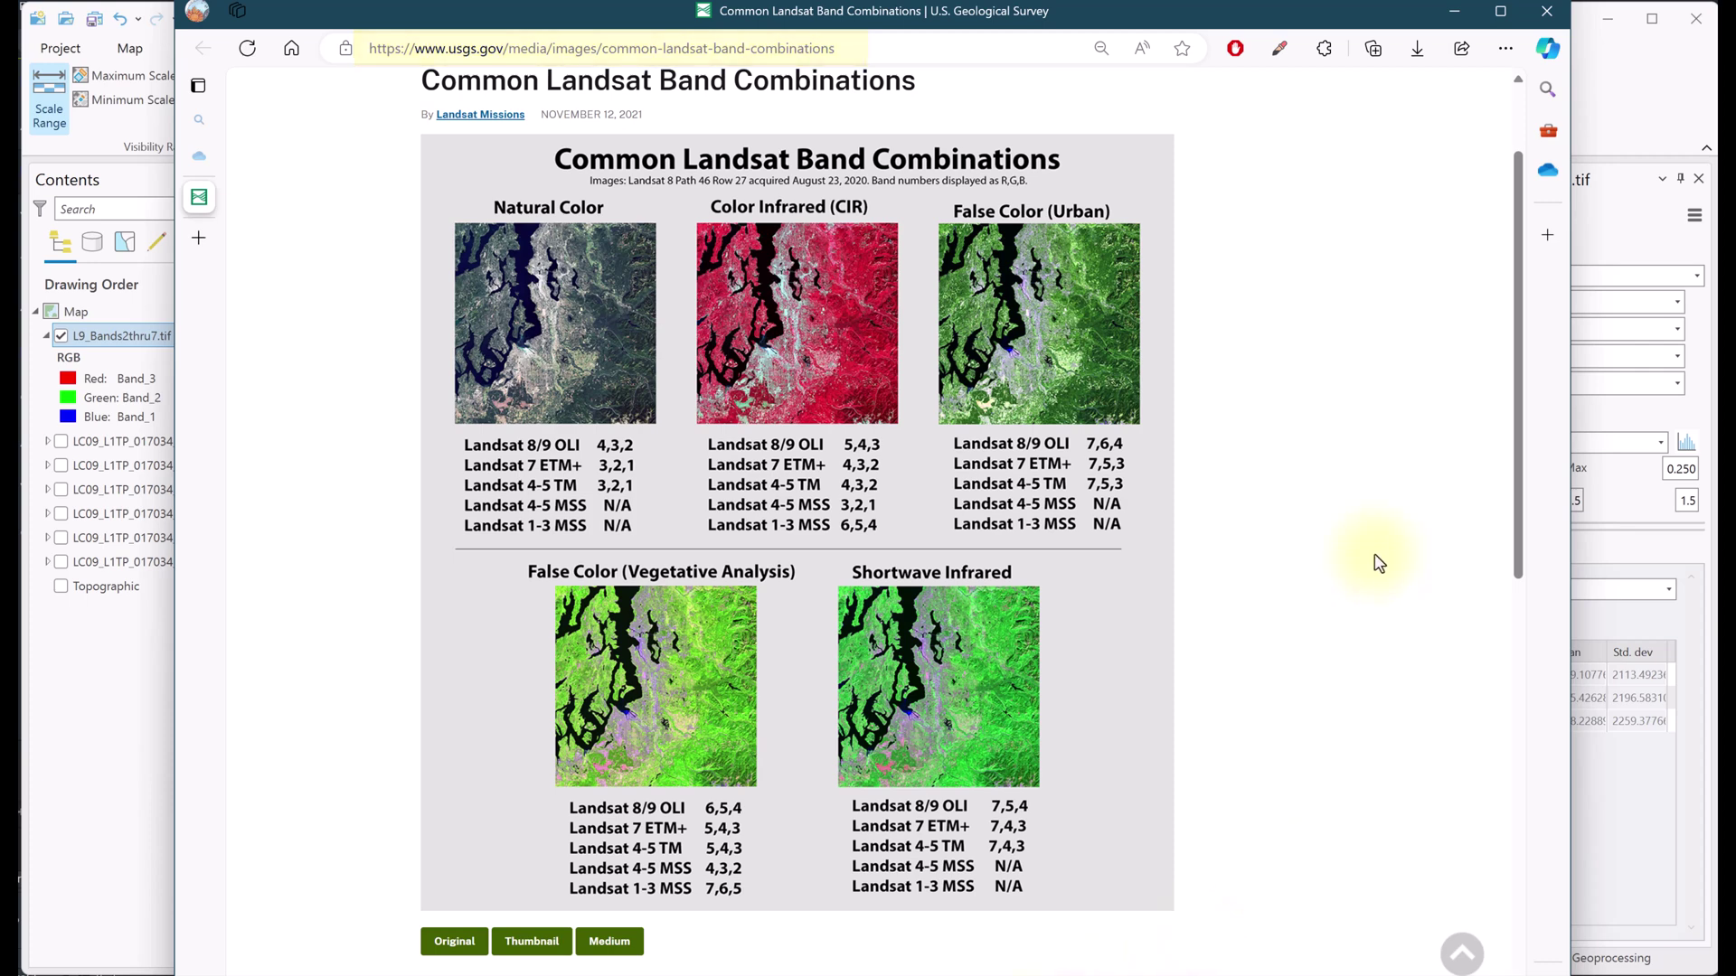
pyautogui.click(1454, 11)
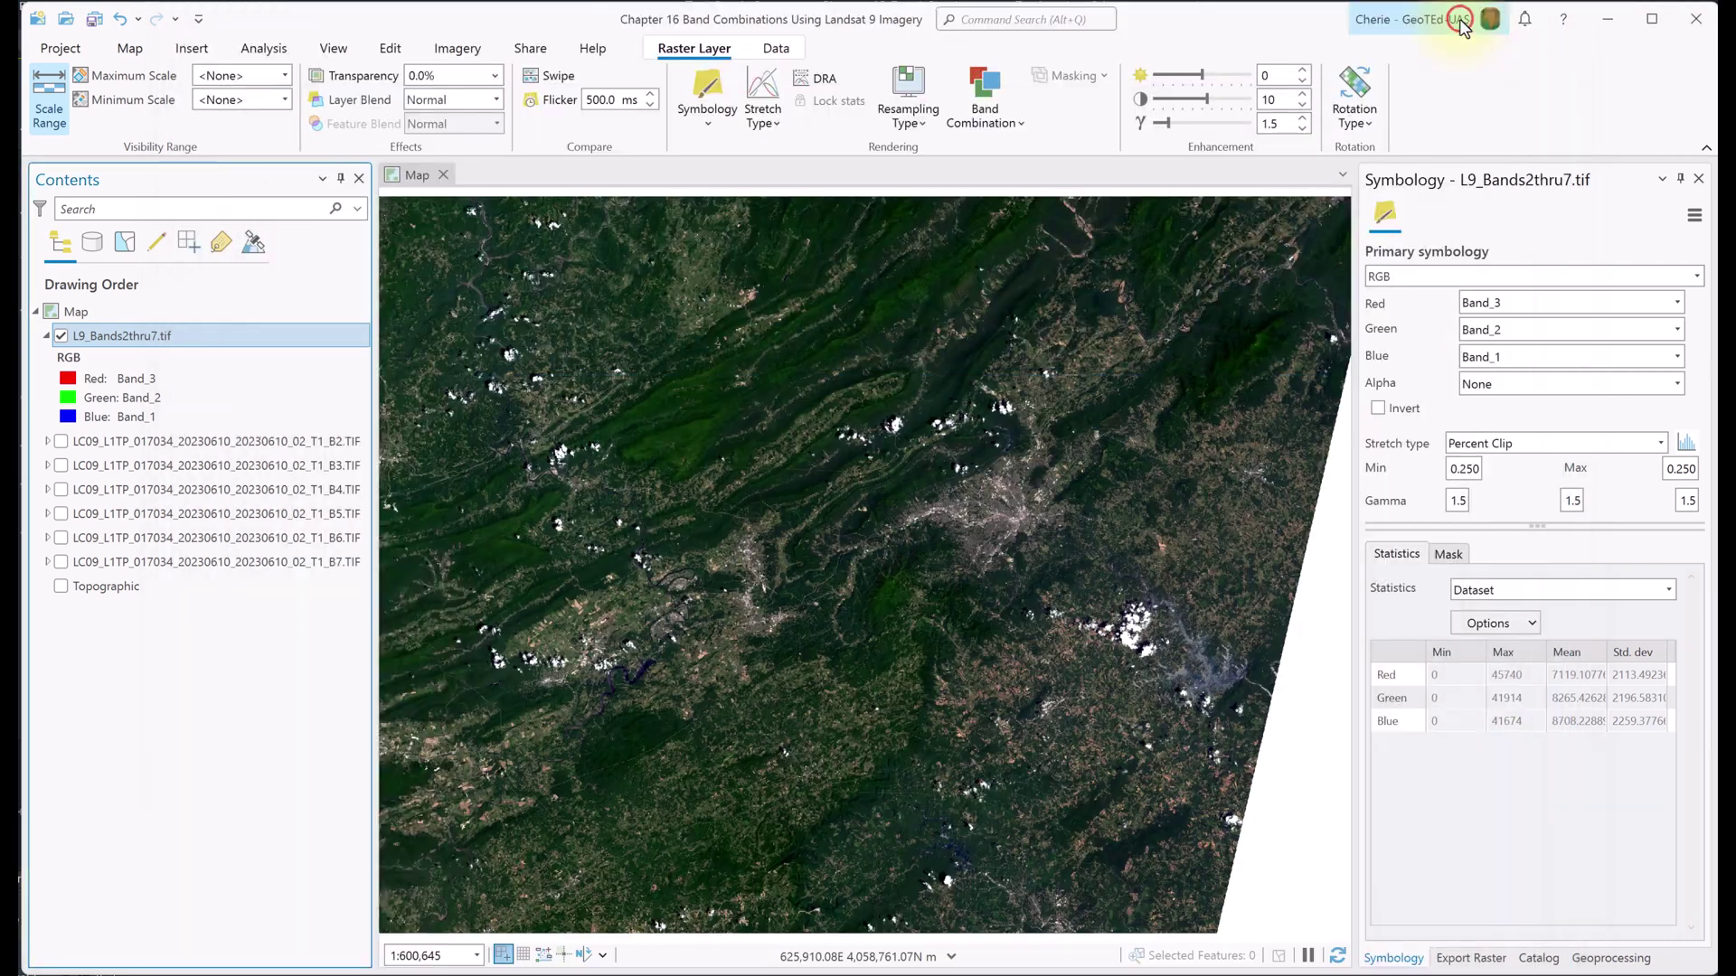
pyautogui.click(1017, 138)
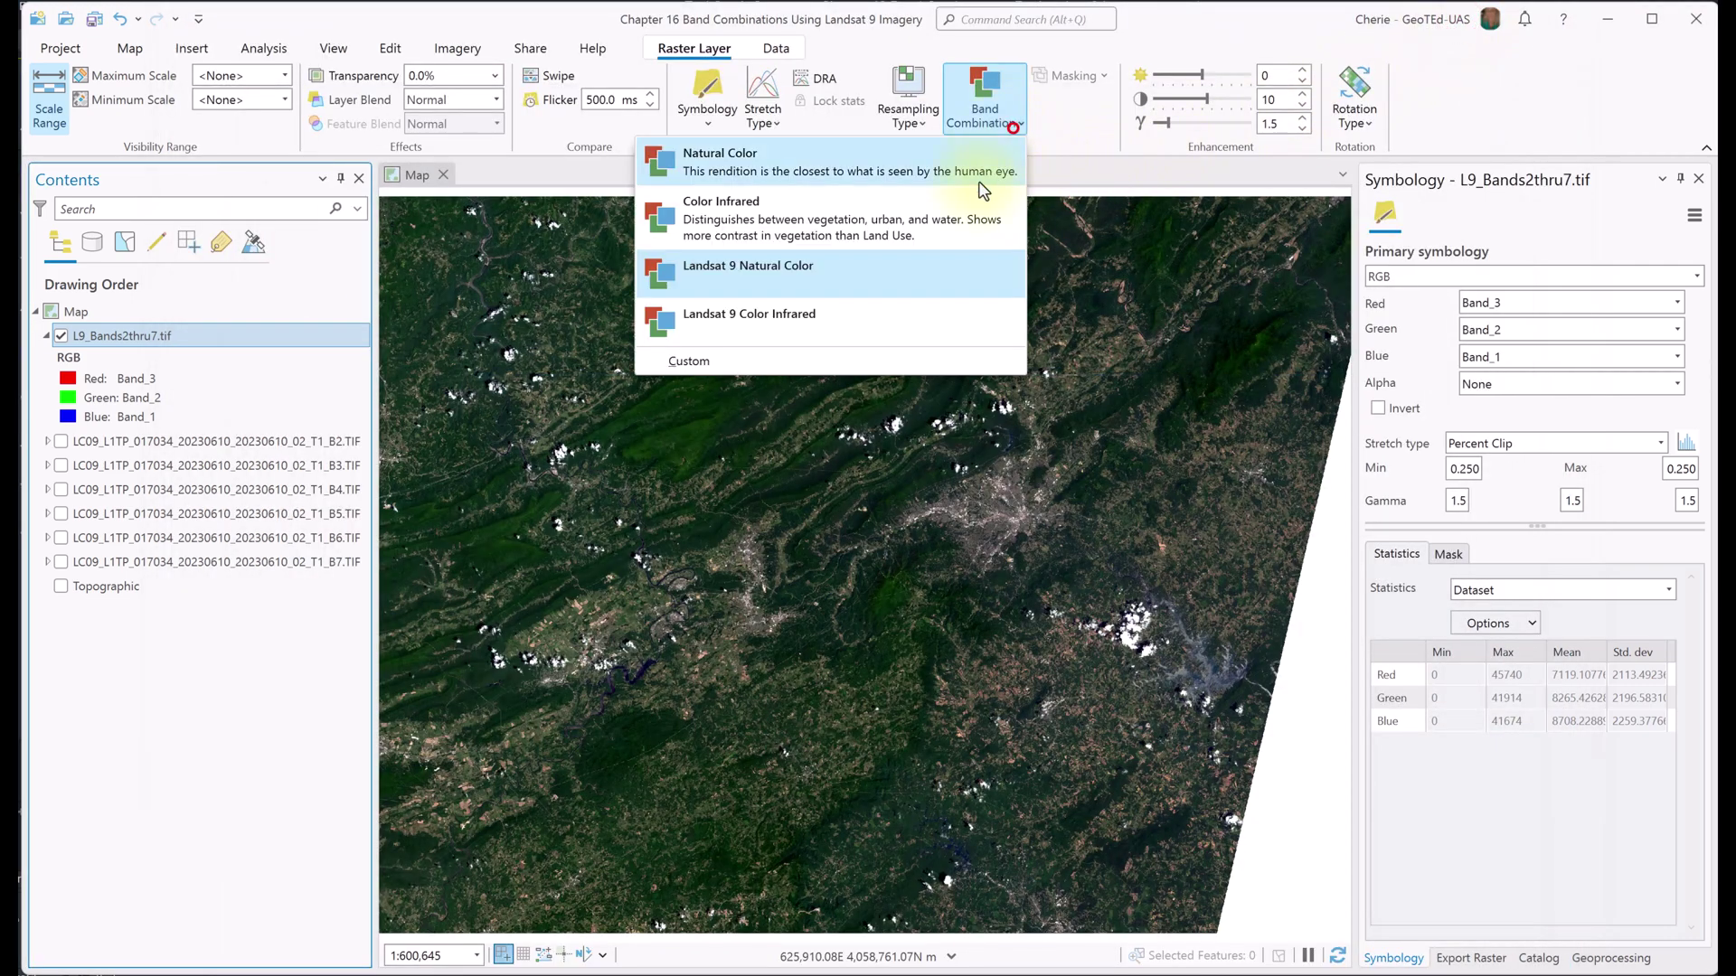
pyautogui.click(806, 318)
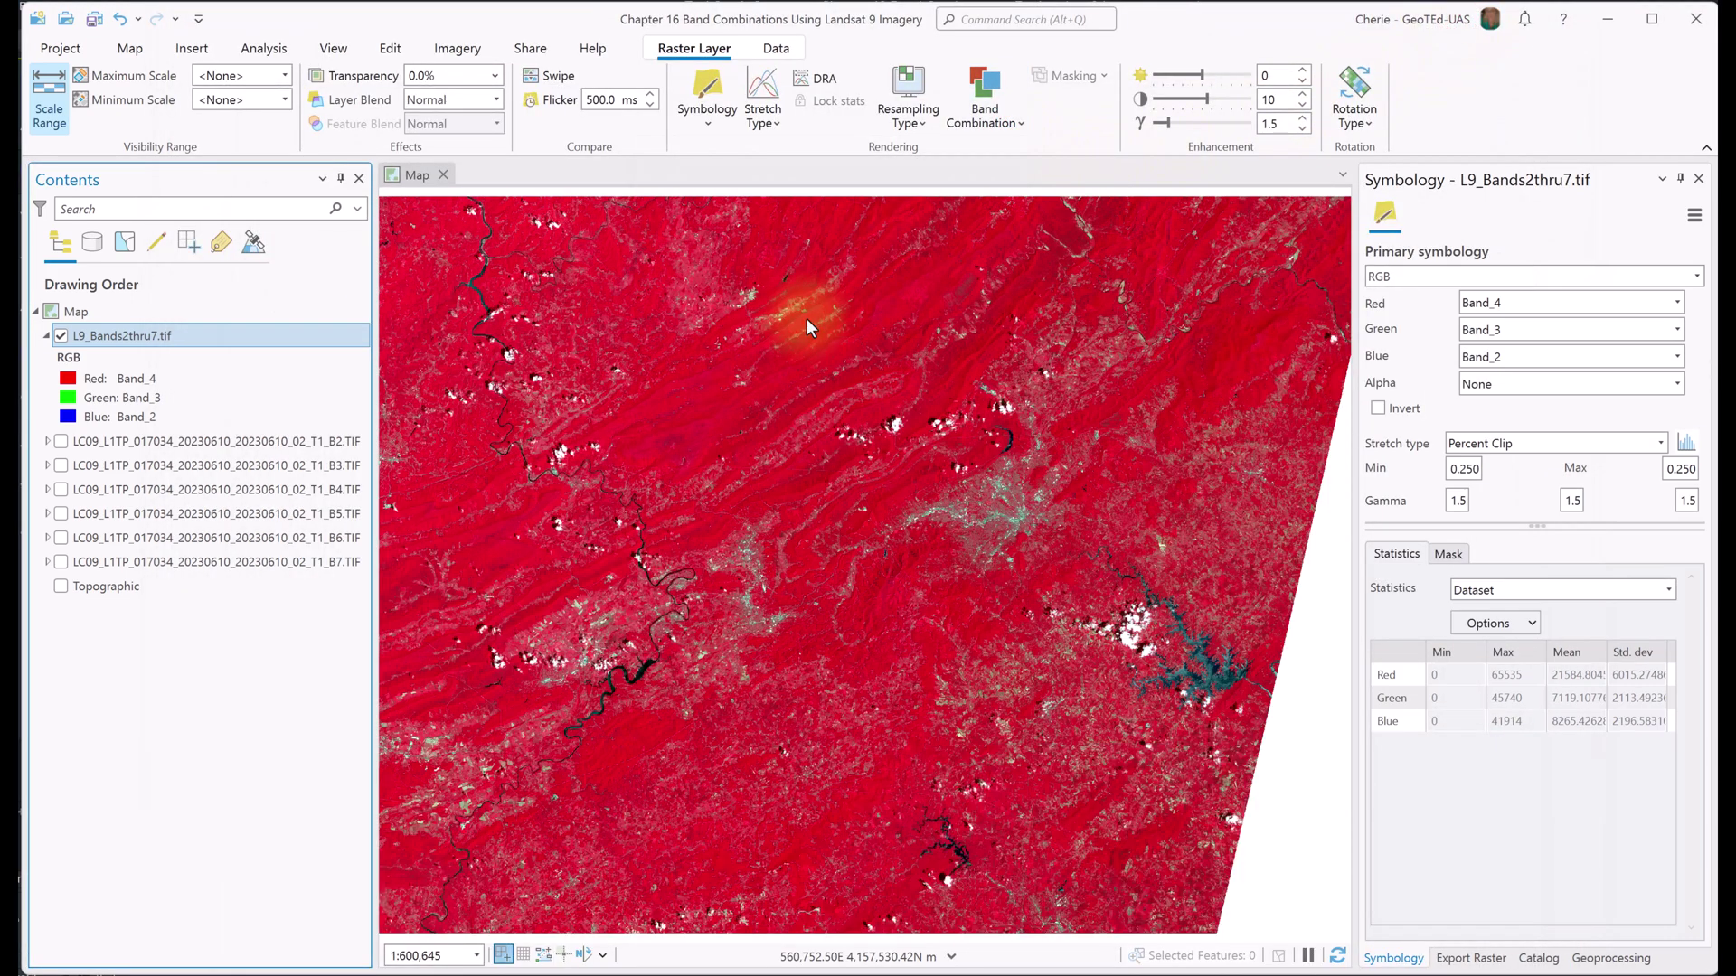
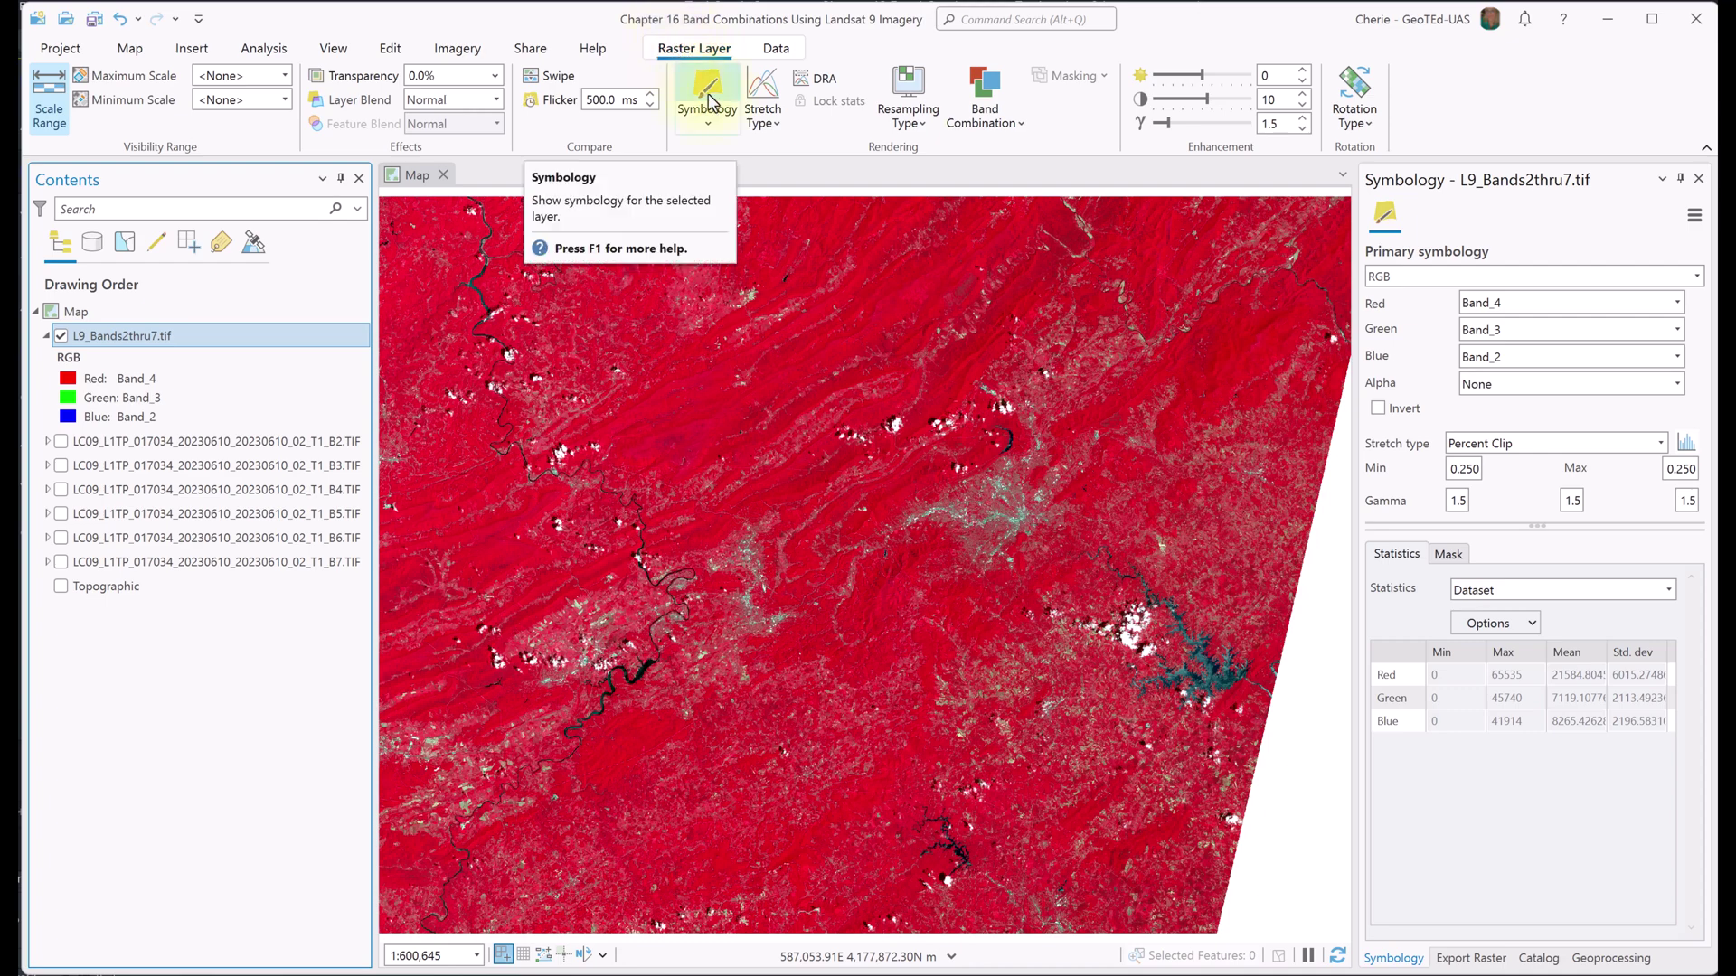
# - Set the L9_Bands2thru7.tif symbology to Band_3 for red, Band_2 for green and Band_1 for blue
pyautogui.rightClick(161, 341)
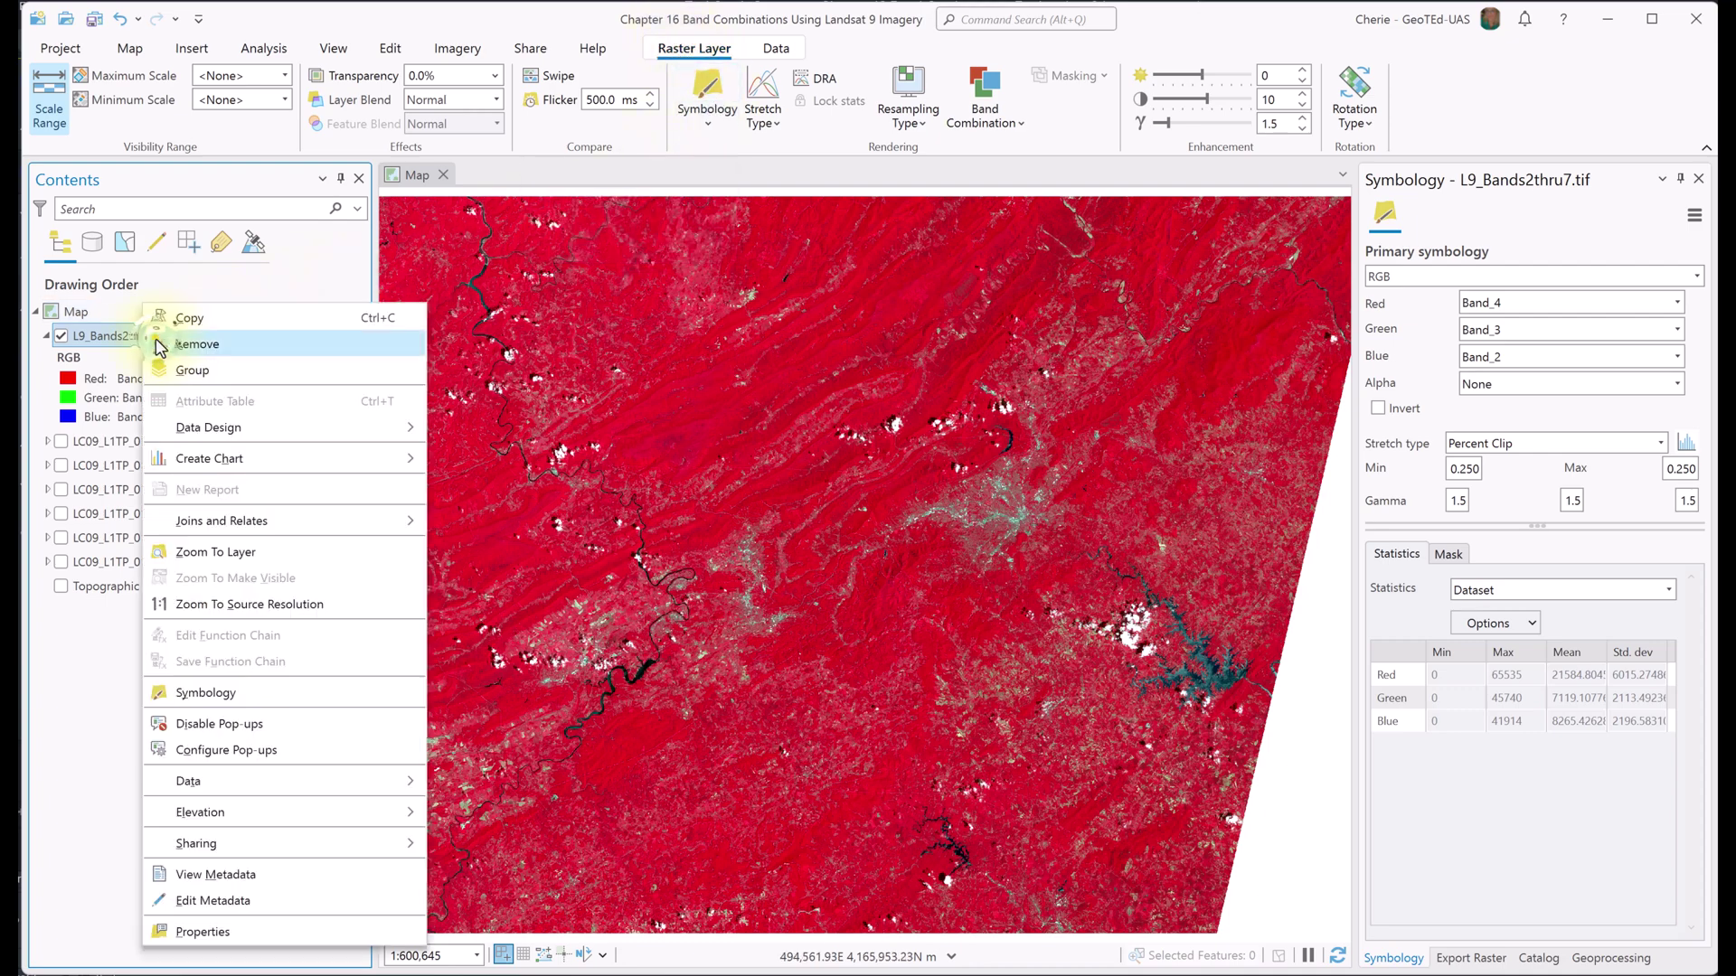
pyautogui.click(218, 700)
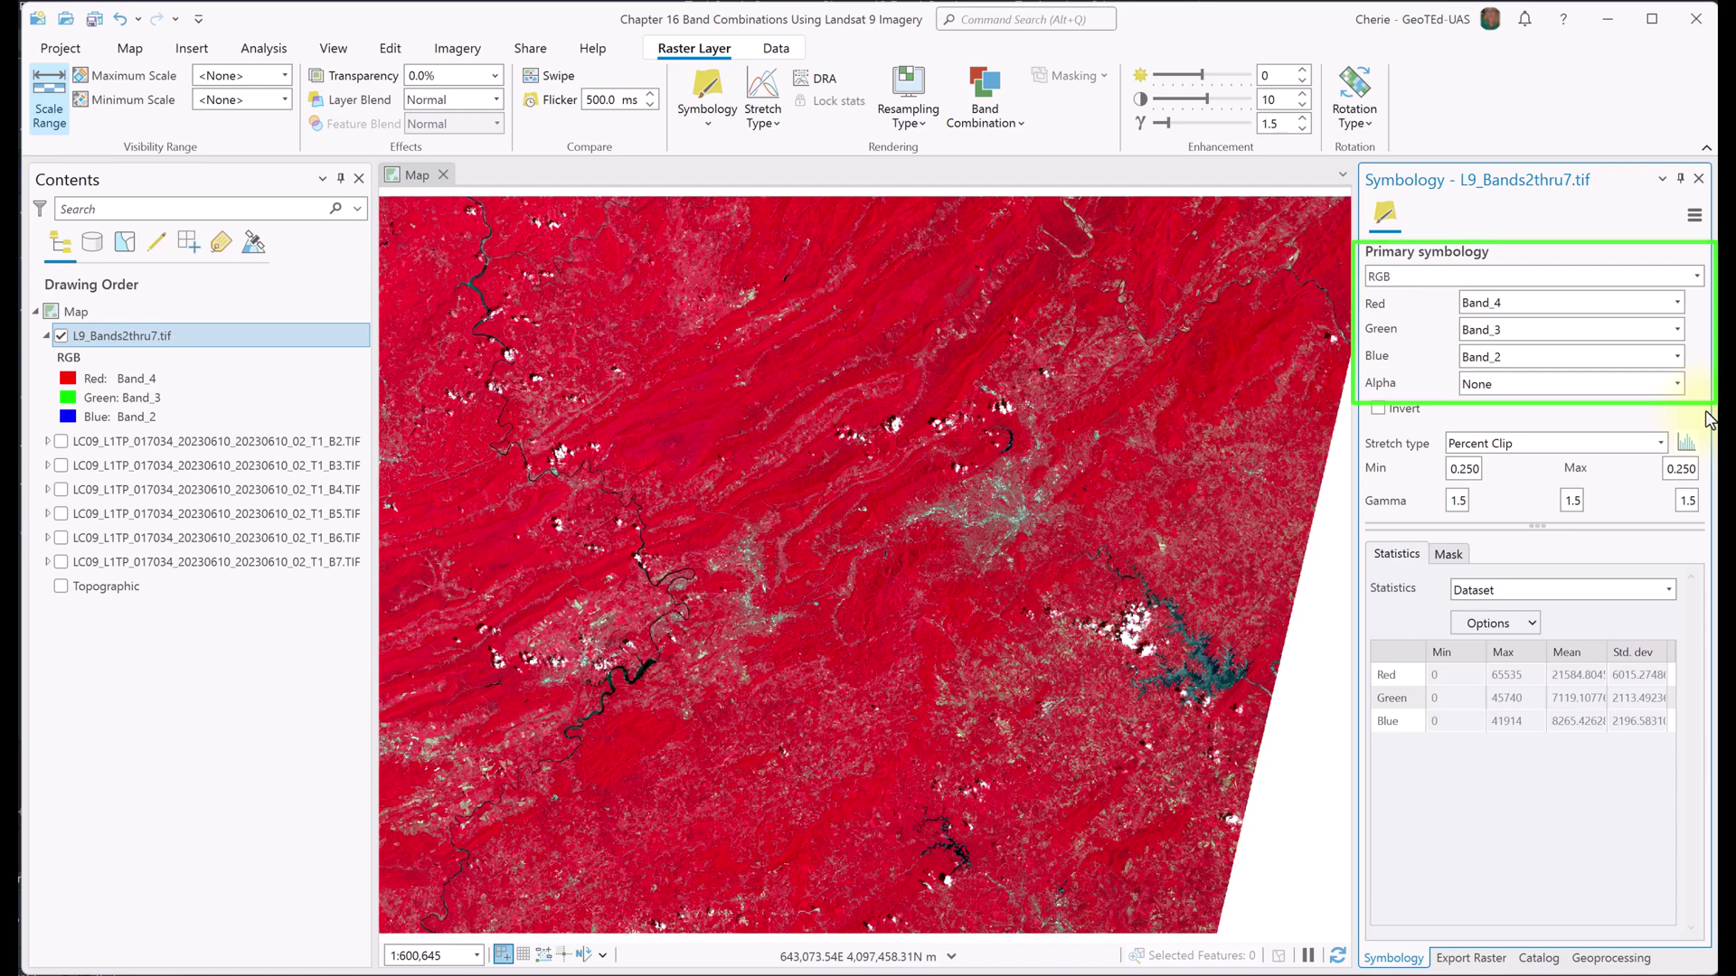
pyautogui.click(1677, 301)
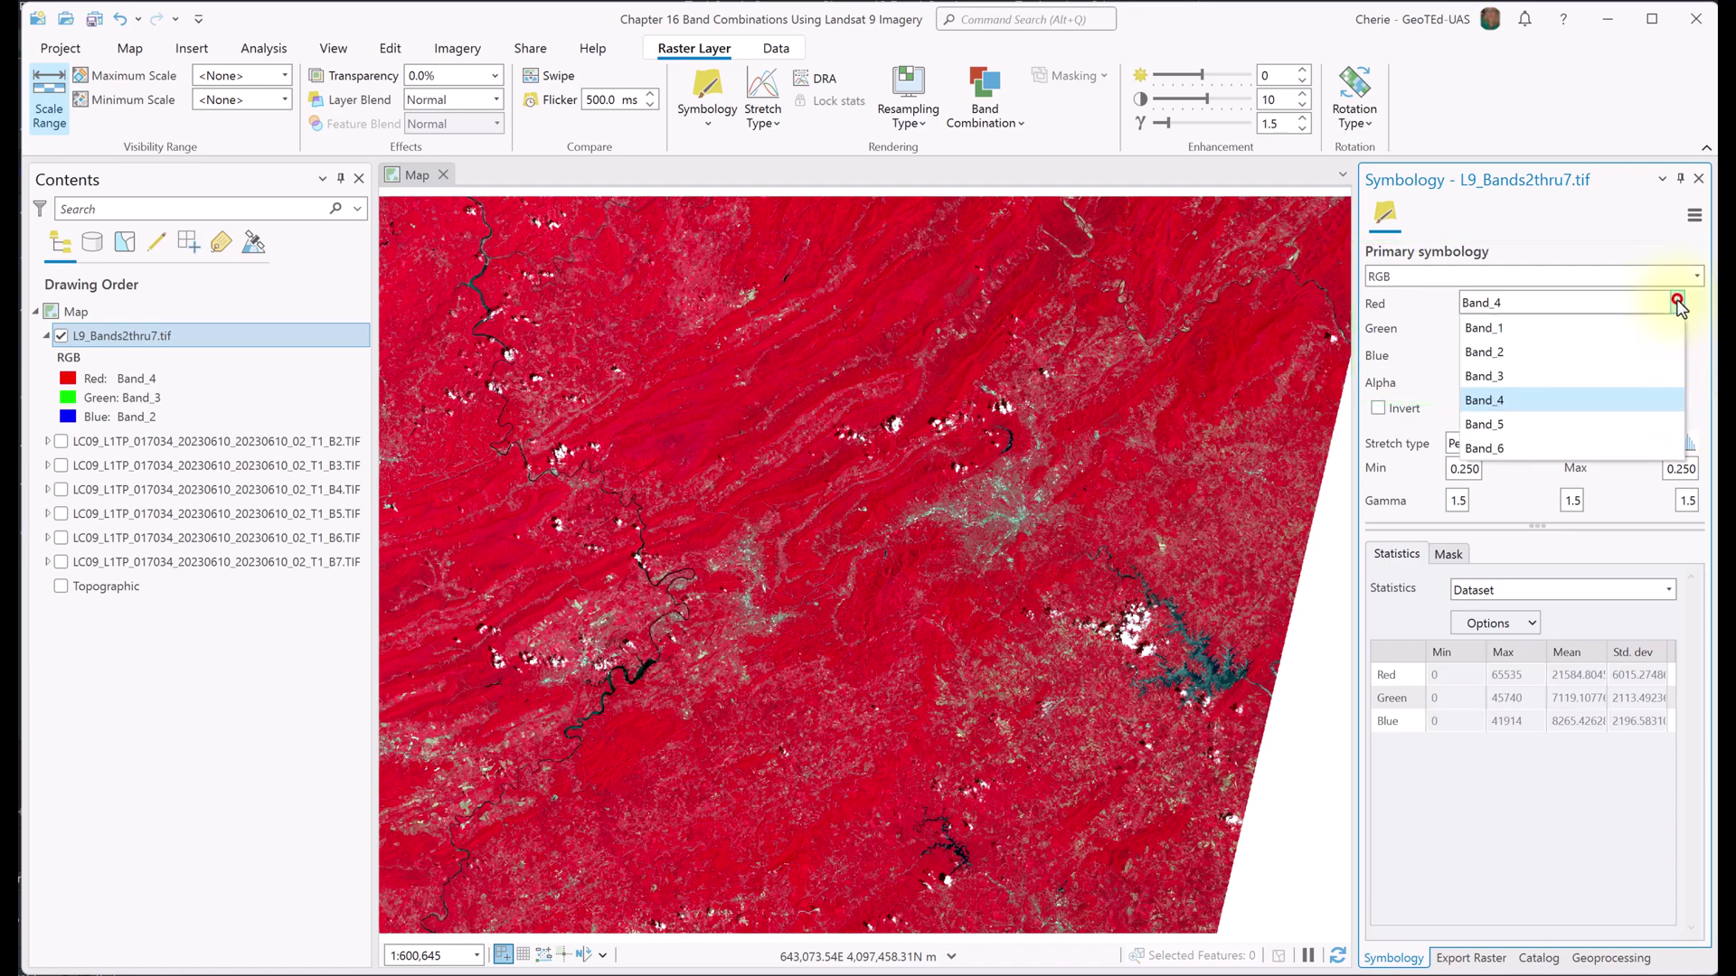
pyautogui.click(1571, 376)
pyautogui.click(1677, 331)
pyautogui.click(1614, 391)
pyautogui.click(1676, 355)
pyautogui.click(1577, 378)
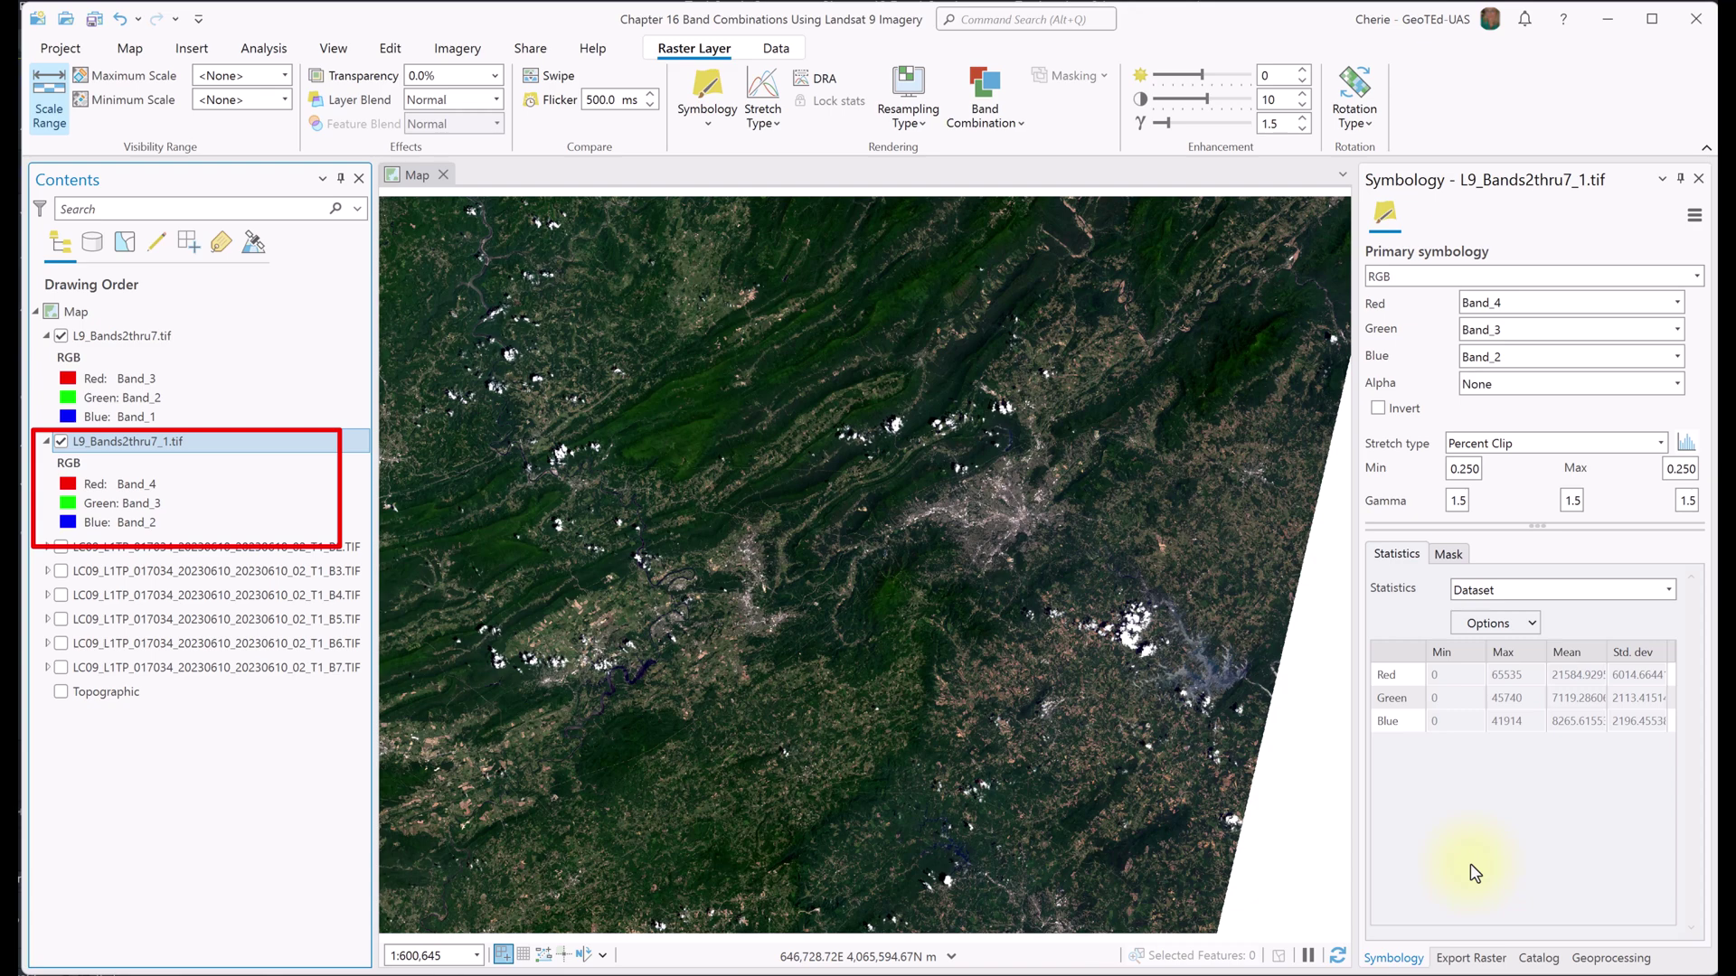
# - Swipe L9_Bands2thru7.tif across the map to compare its natural color display with the color infrared layer beneath
pyautogui.click(172, 338)
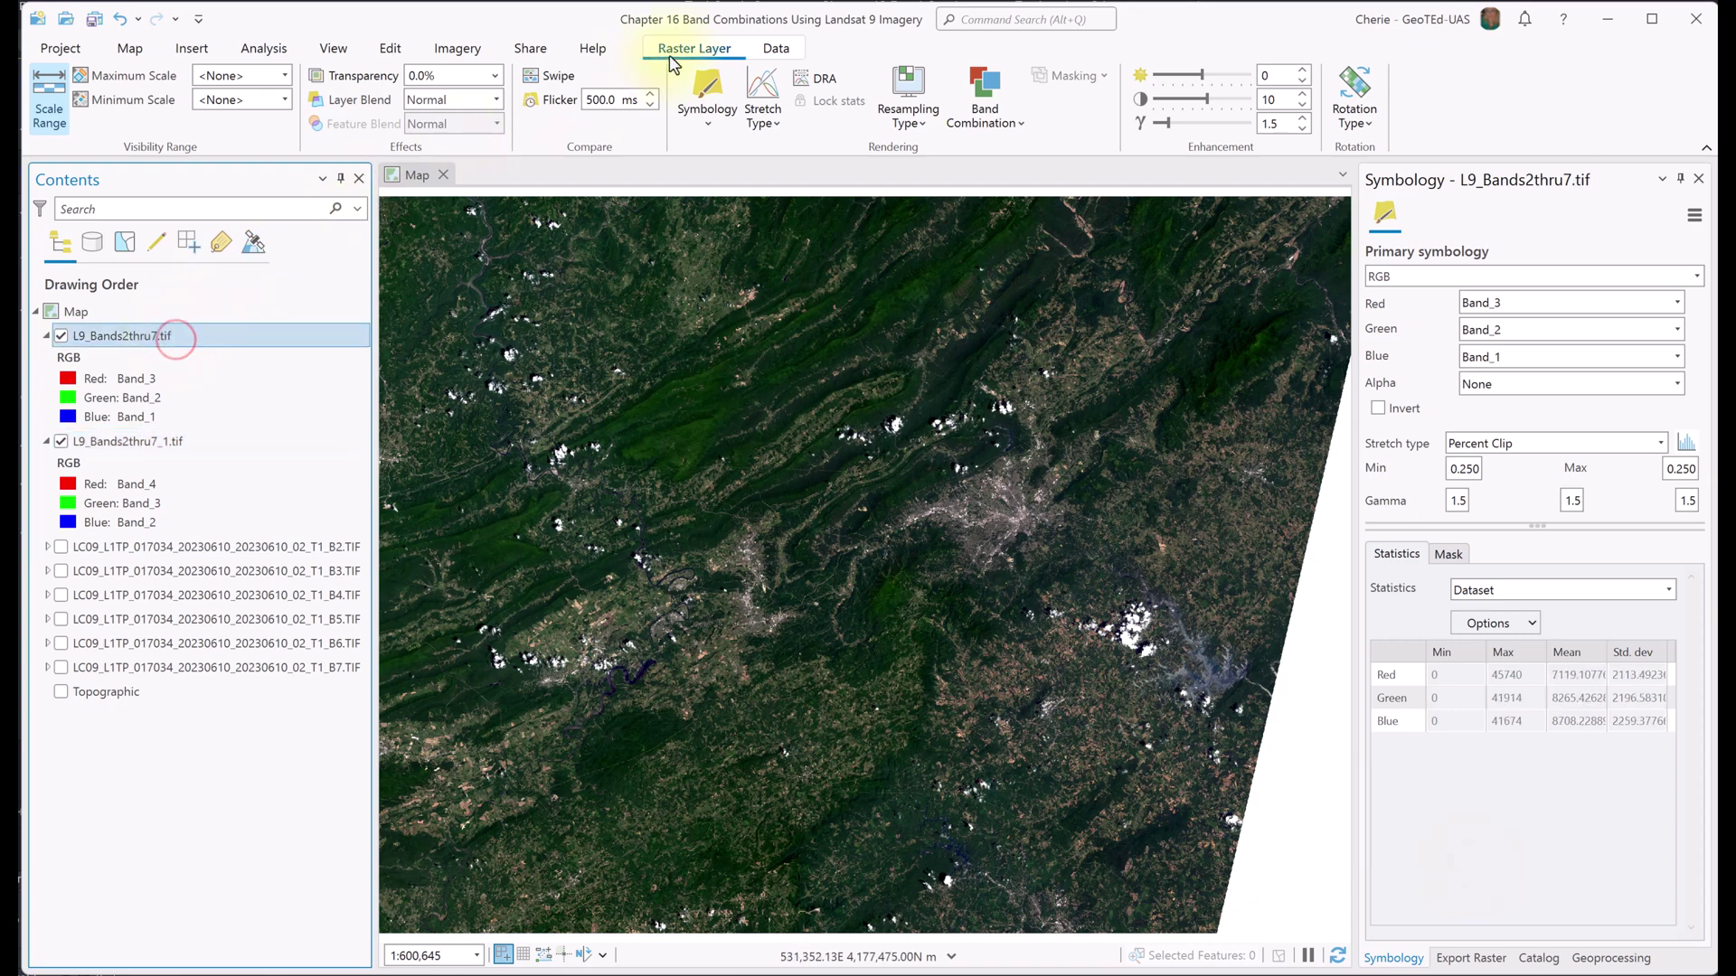
pyautogui.click(552, 80)
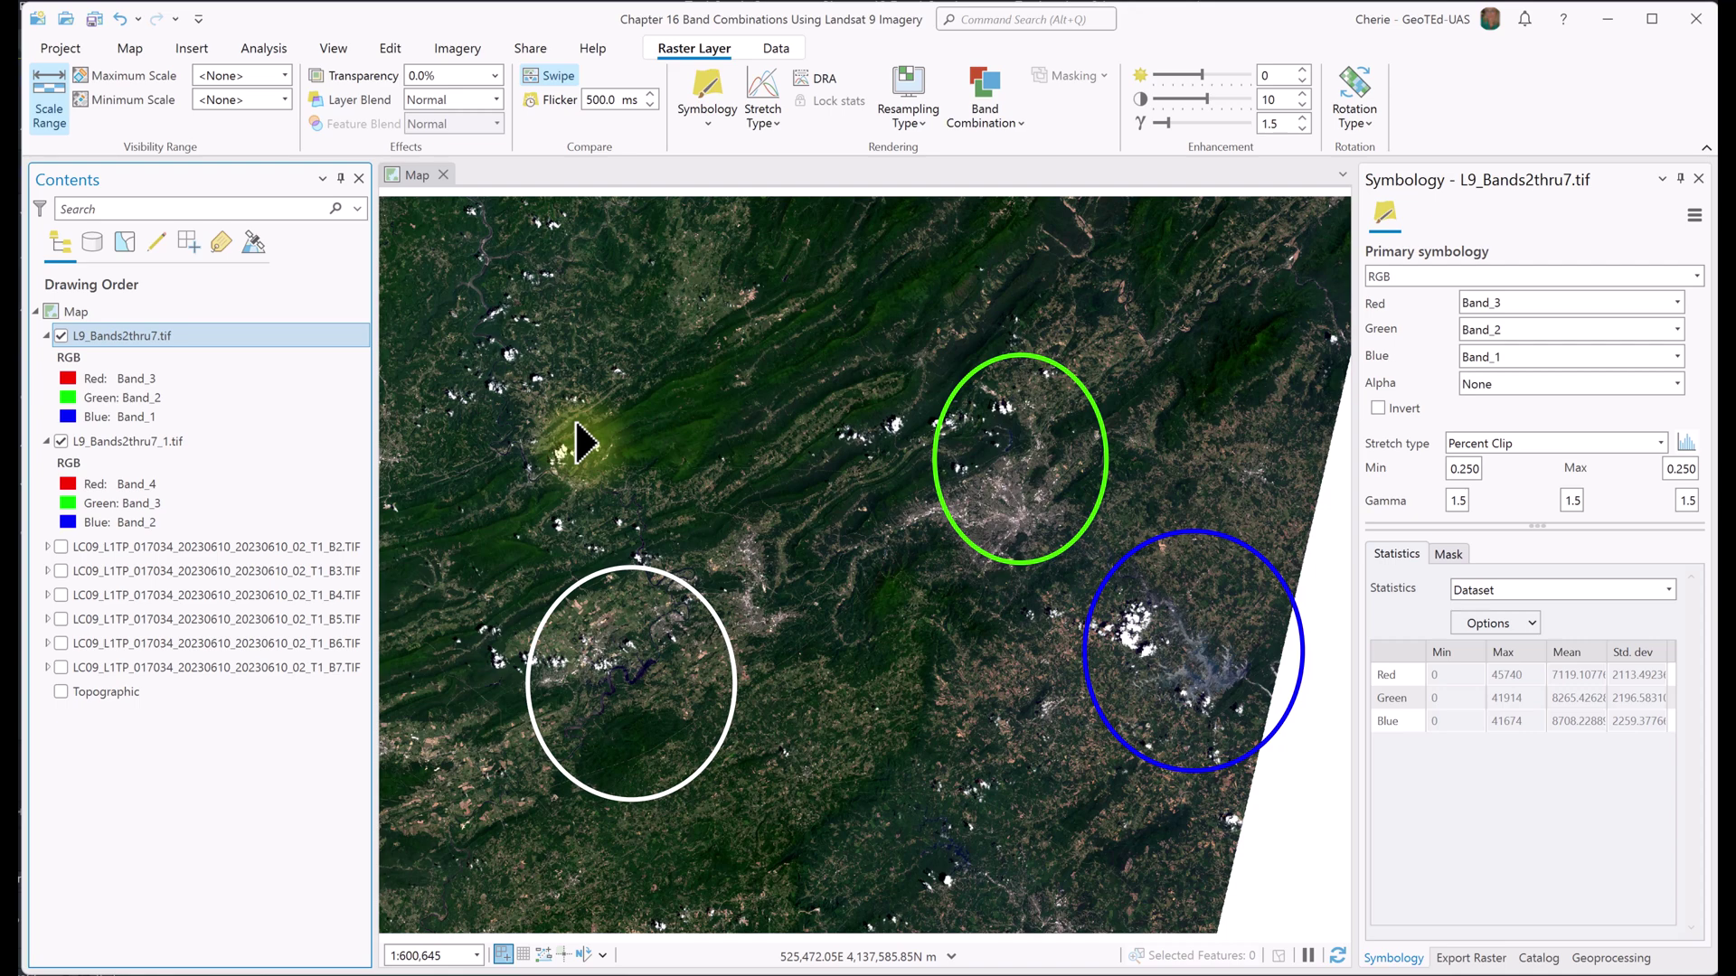
pyautogui.click(466, 463)
pyautogui.moveTo(466, 463); pyautogui.dragTo(823, 481)
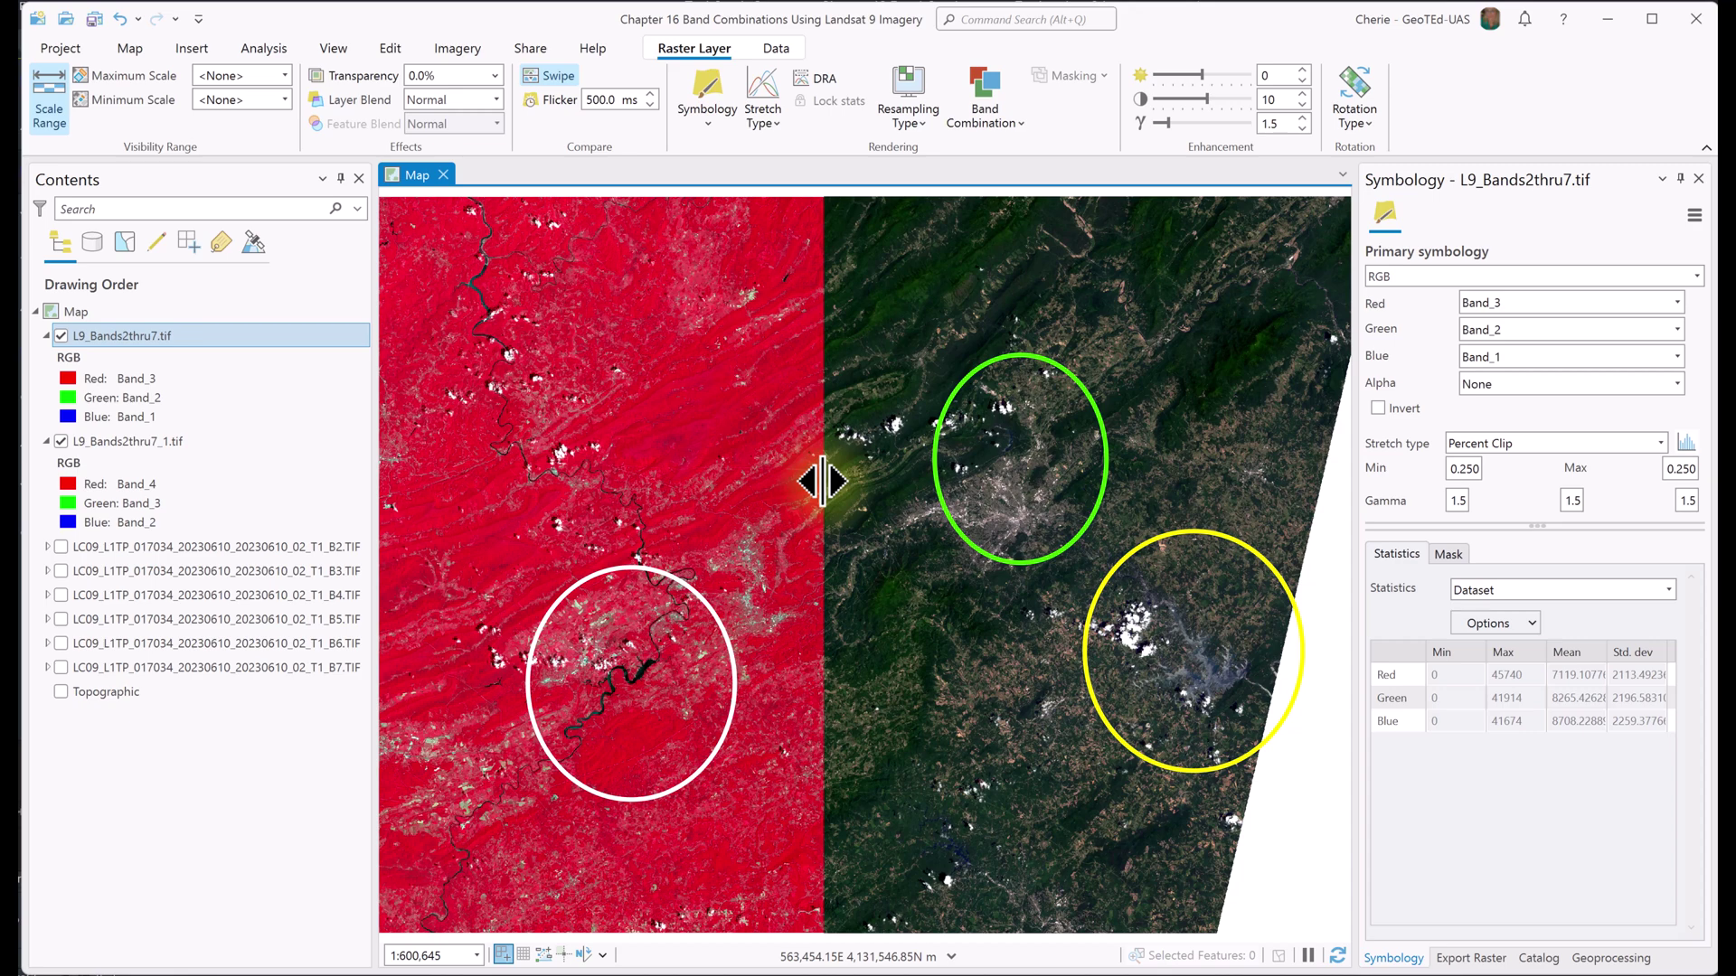
pyautogui.moveTo(823, 481); pyautogui.dragTo(1051, 502)
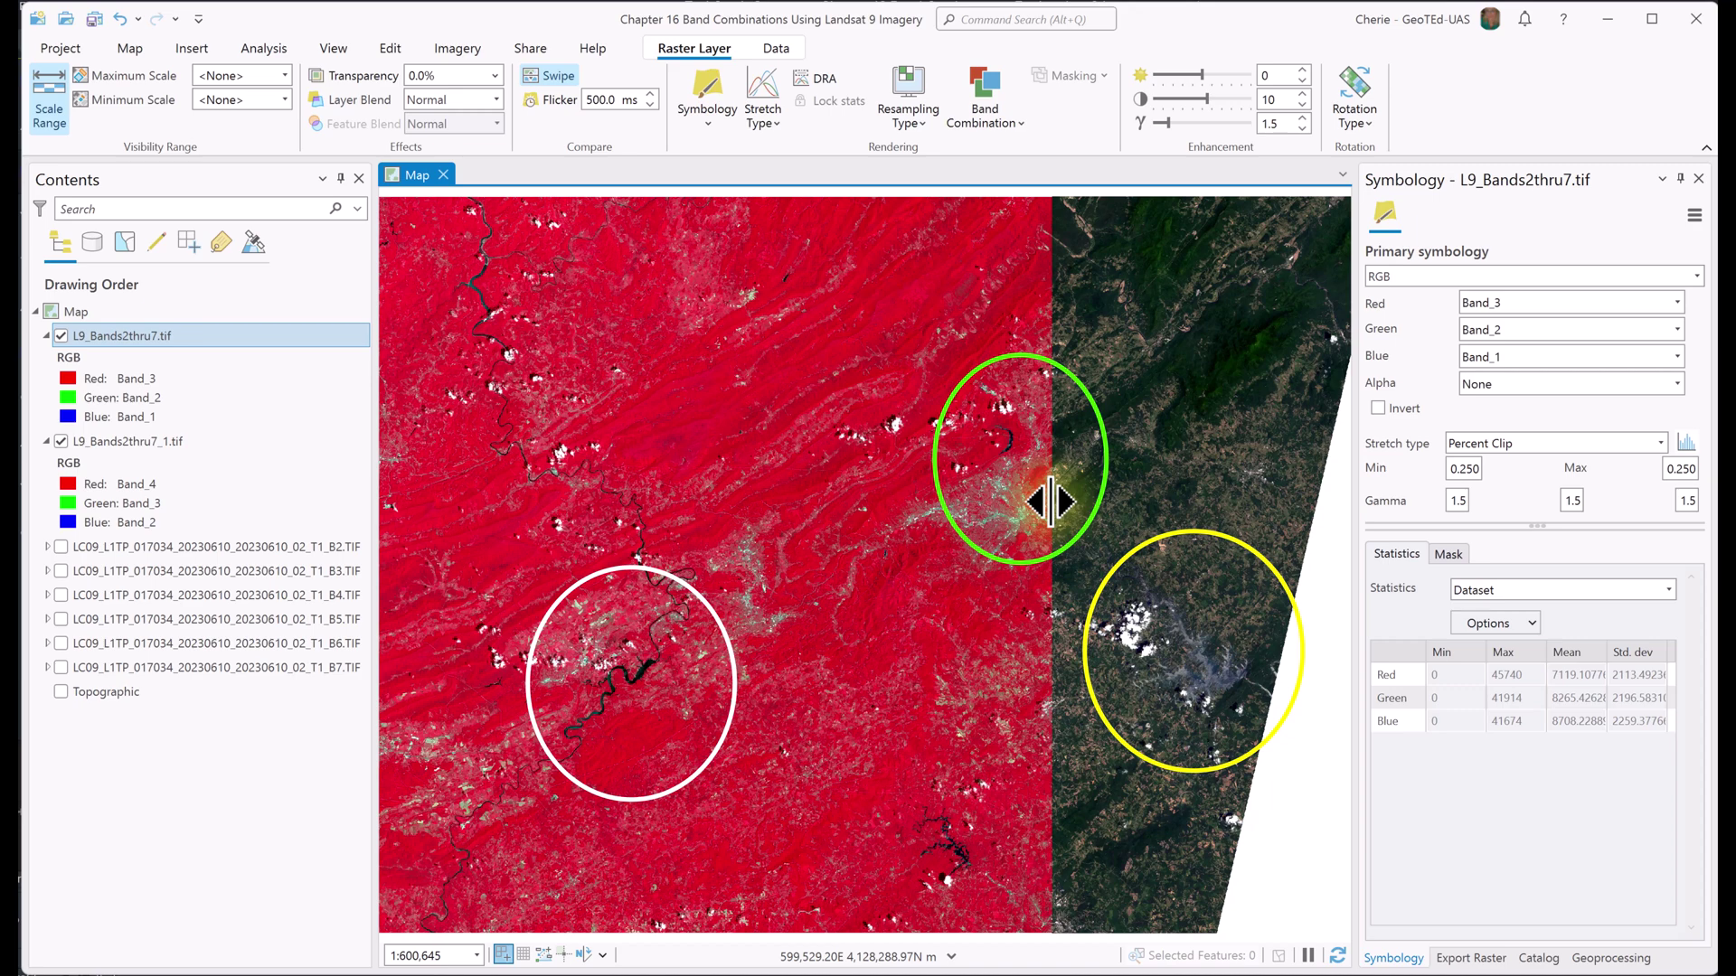
pyautogui.moveTo(1050, 502); pyautogui.dragTo(1053, 502)
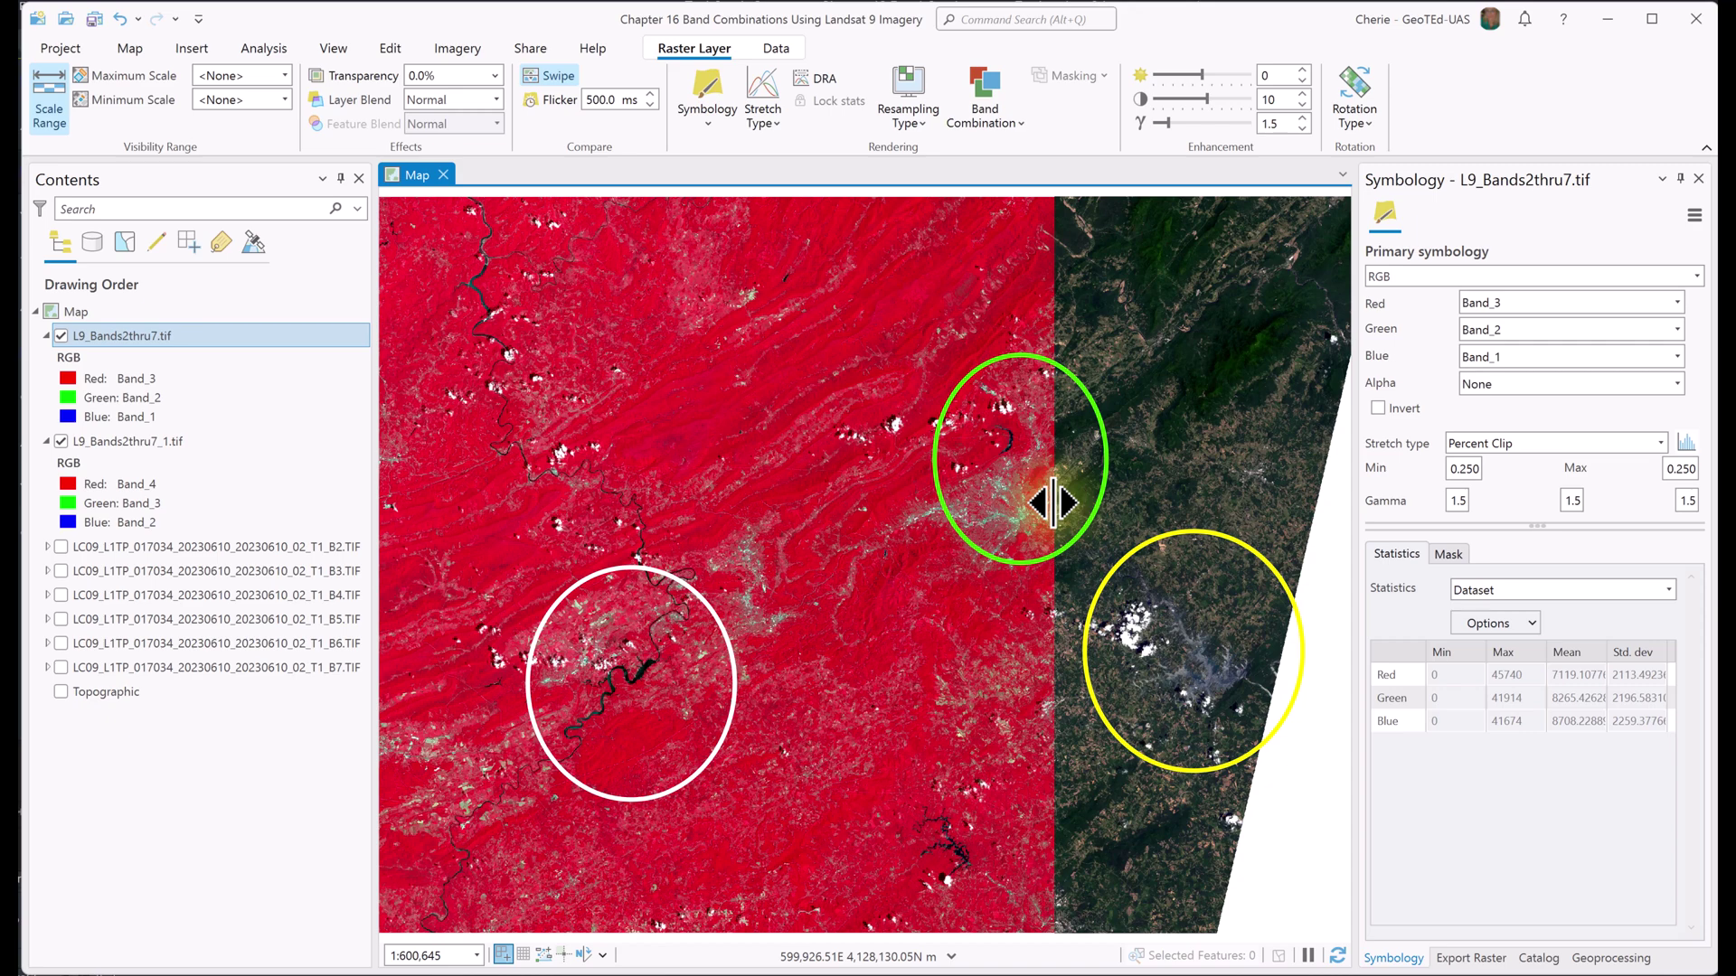
pyautogui.moveTo(1054, 502); pyautogui.dragTo(1280, 517)
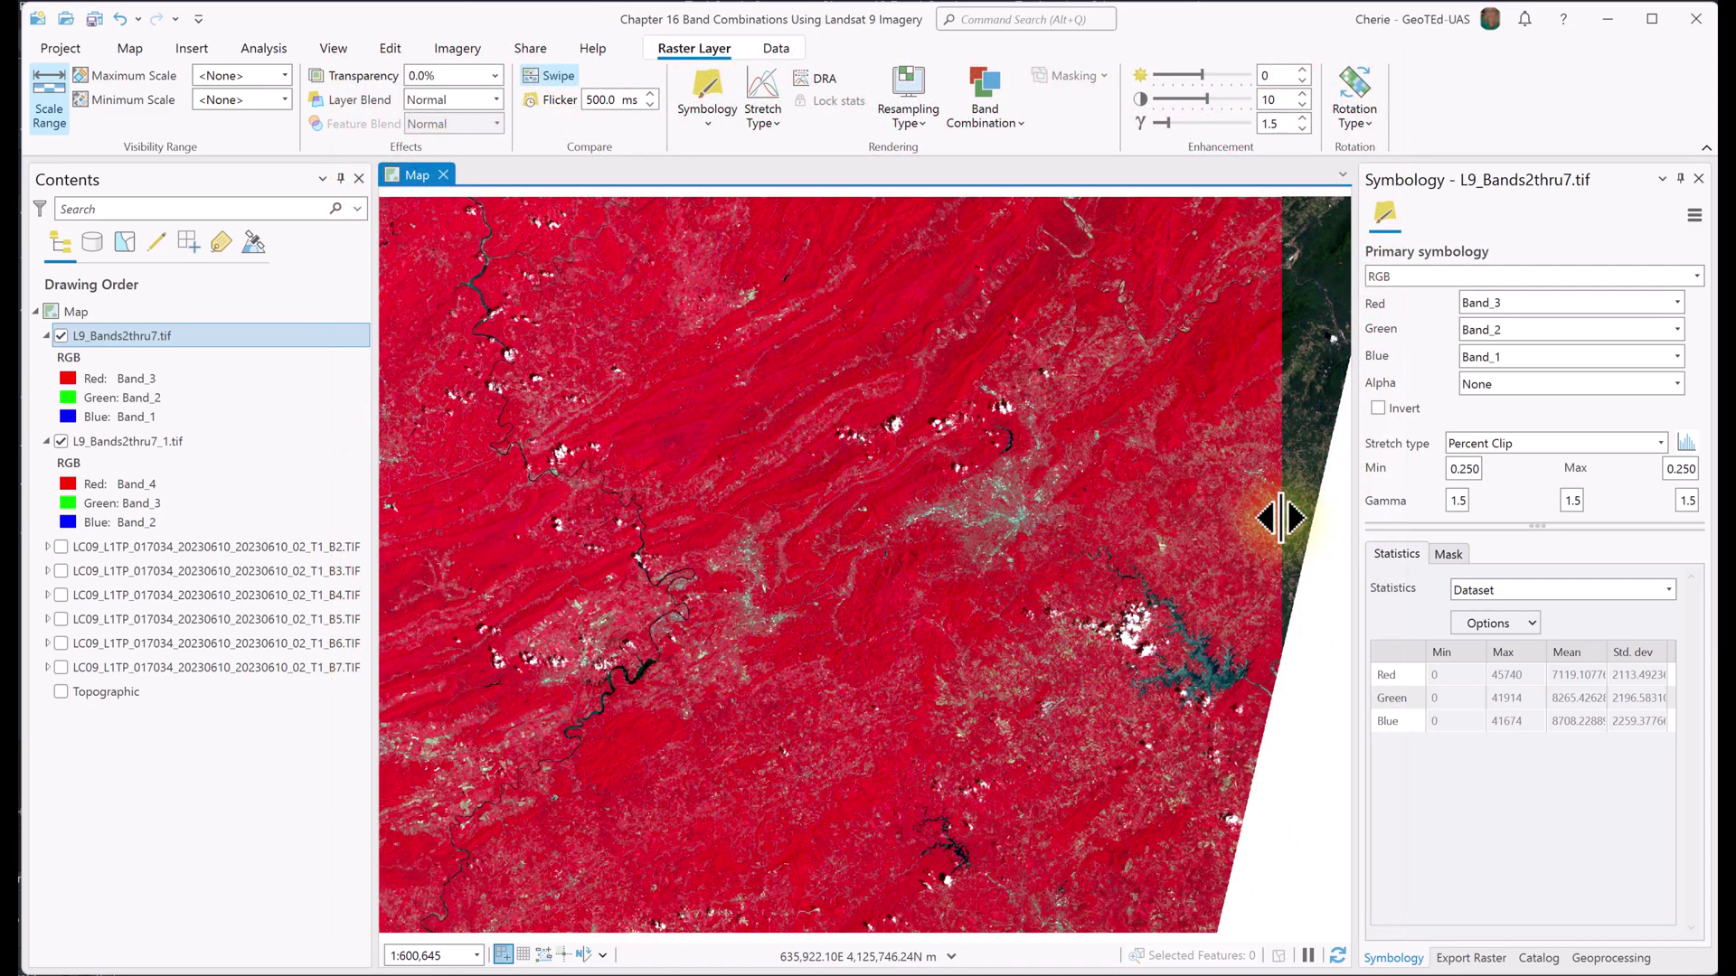
pyautogui.moveTo(1281, 518); pyautogui.dragTo(404, 671)
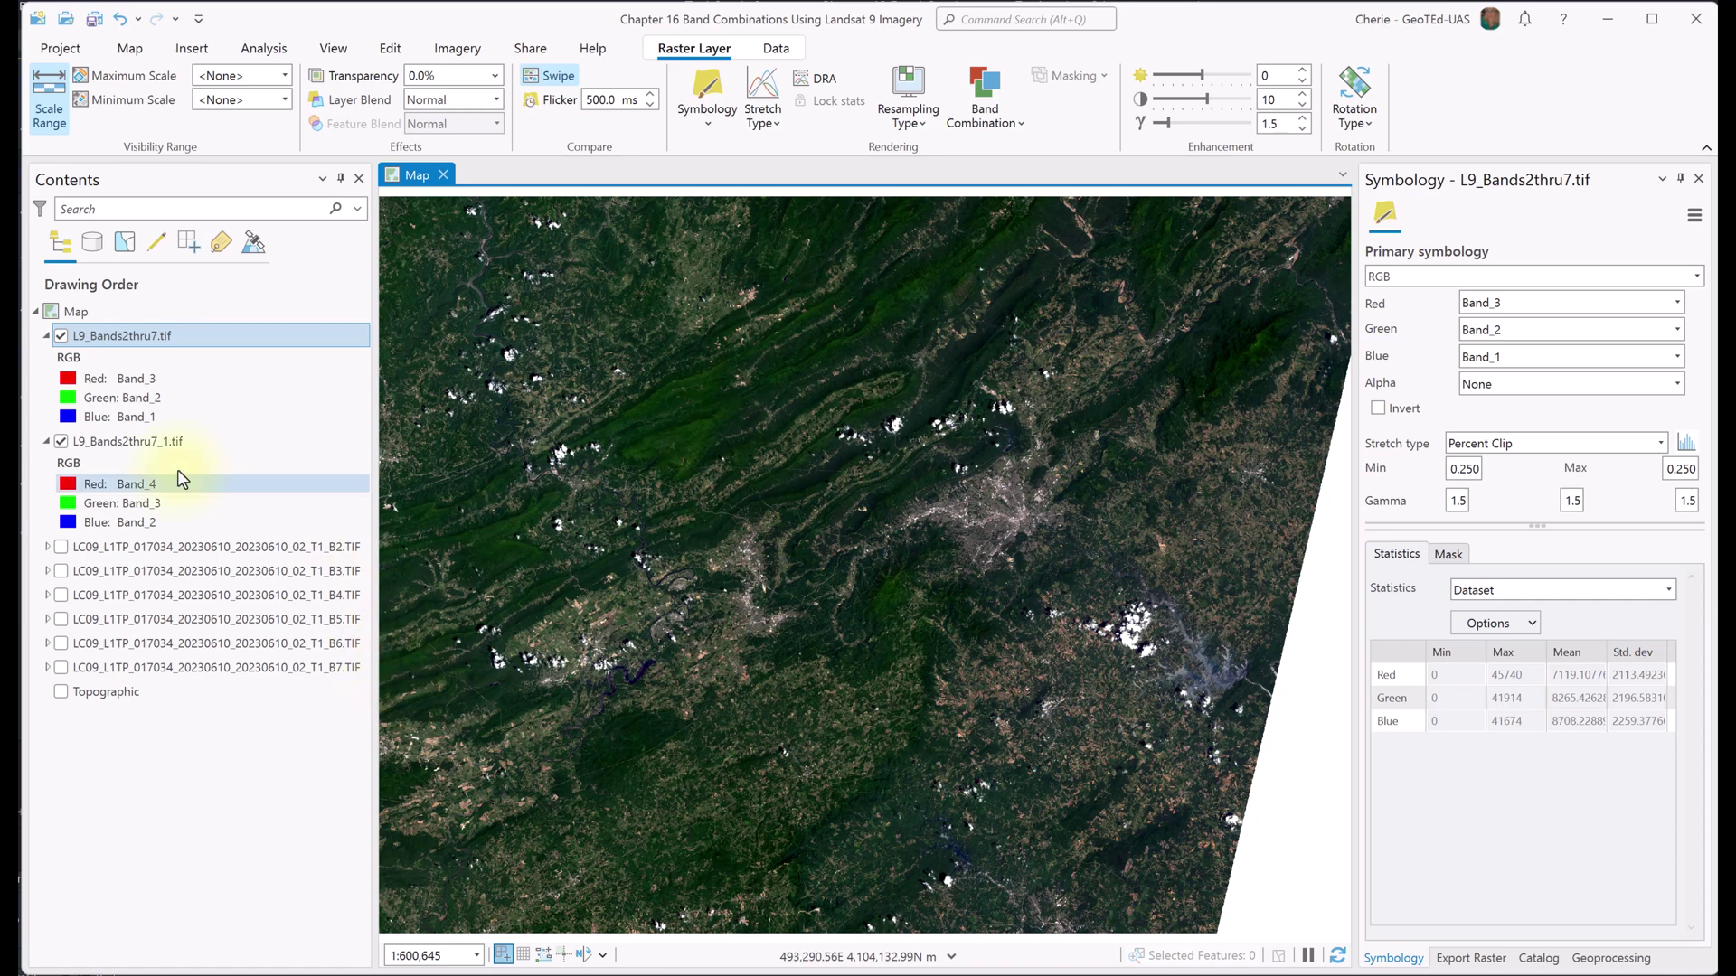
# - Compare the two layers by hiding and showing L9_Bands2thru7.tif, and swipe it again at a closer scale
pyautogui.click(61, 340)
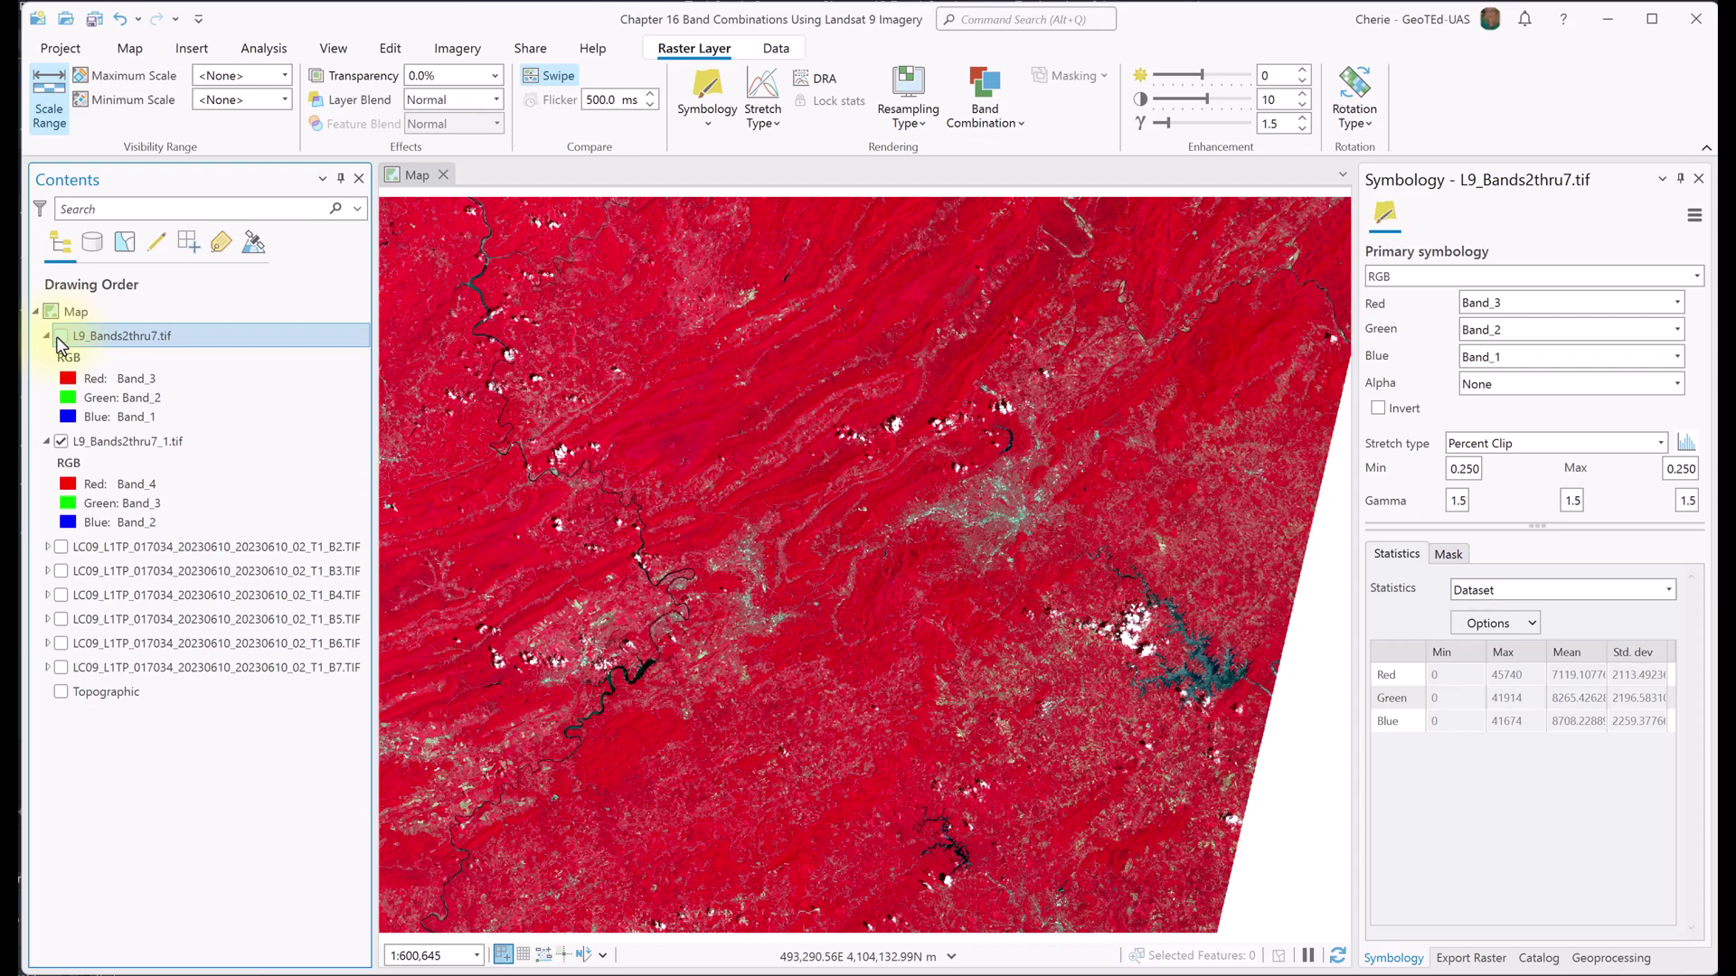
pyautogui.click(61, 339)
pyautogui.scroll(2, 785, 693)
pyautogui.scroll(4, 785, 693)
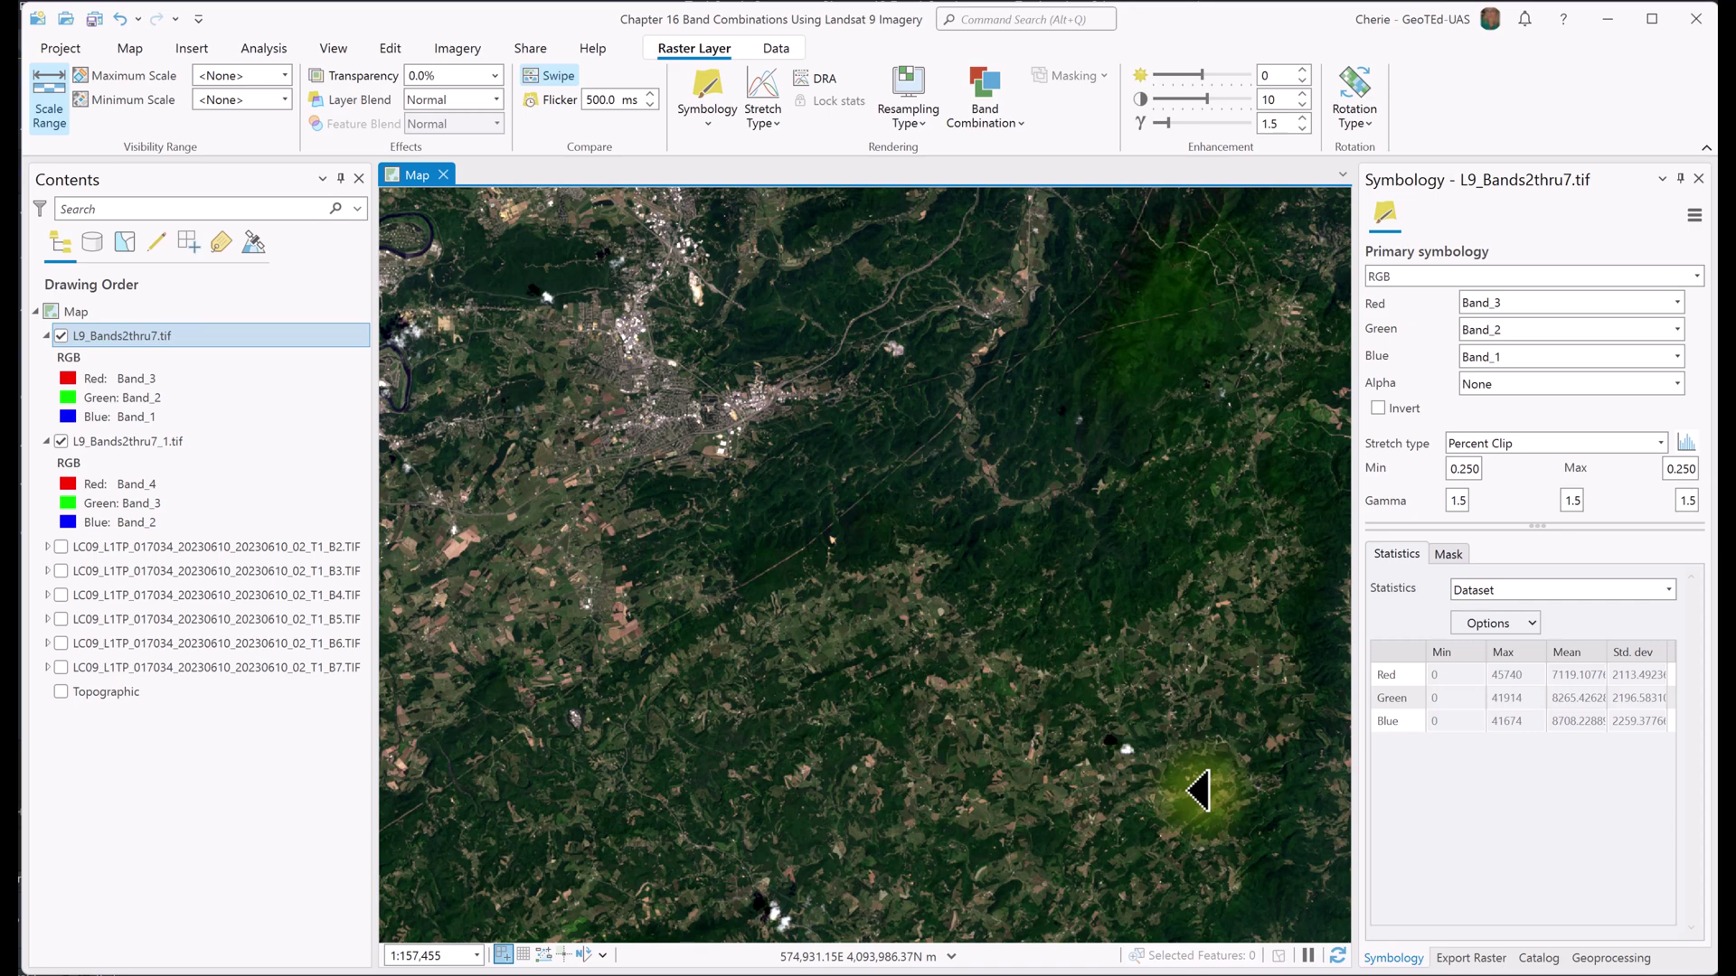
pyautogui.moveTo(1199, 791); pyautogui.dragTo(398, 829)
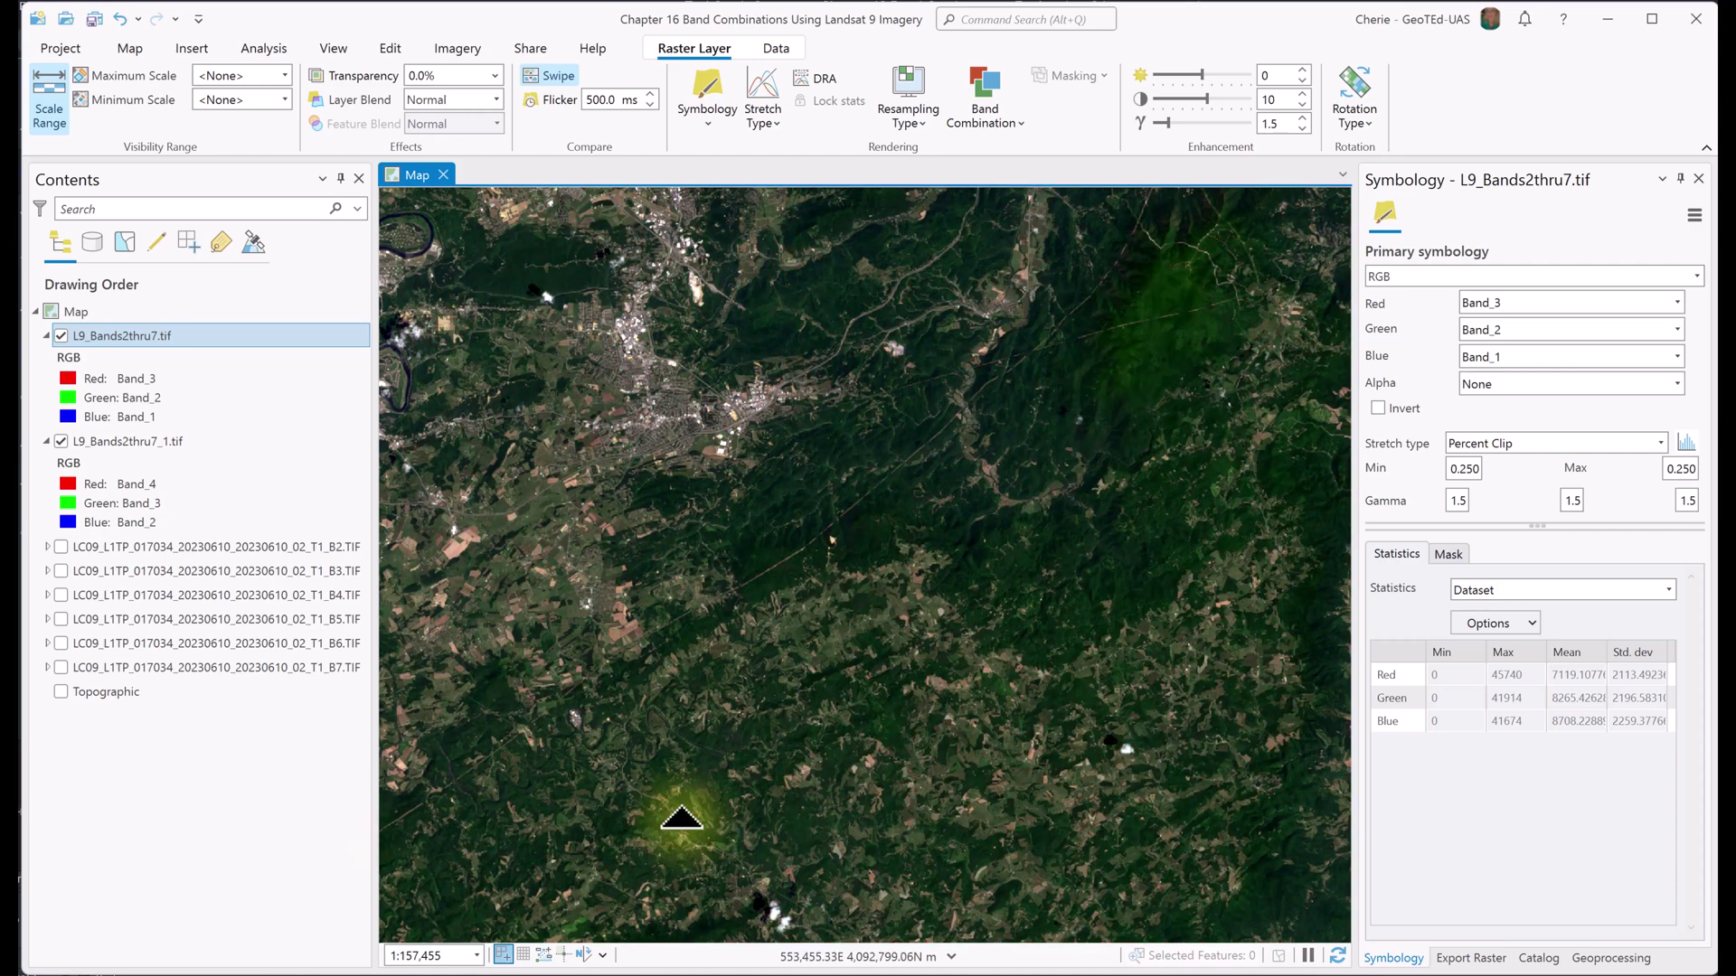
# - Go to the Roanoke zoom bookmark and hide and show L9_Bands2thru7.tif to compare the city in both band combinations
pyautogui.click(127, 47)
pyautogui.click(287, 121)
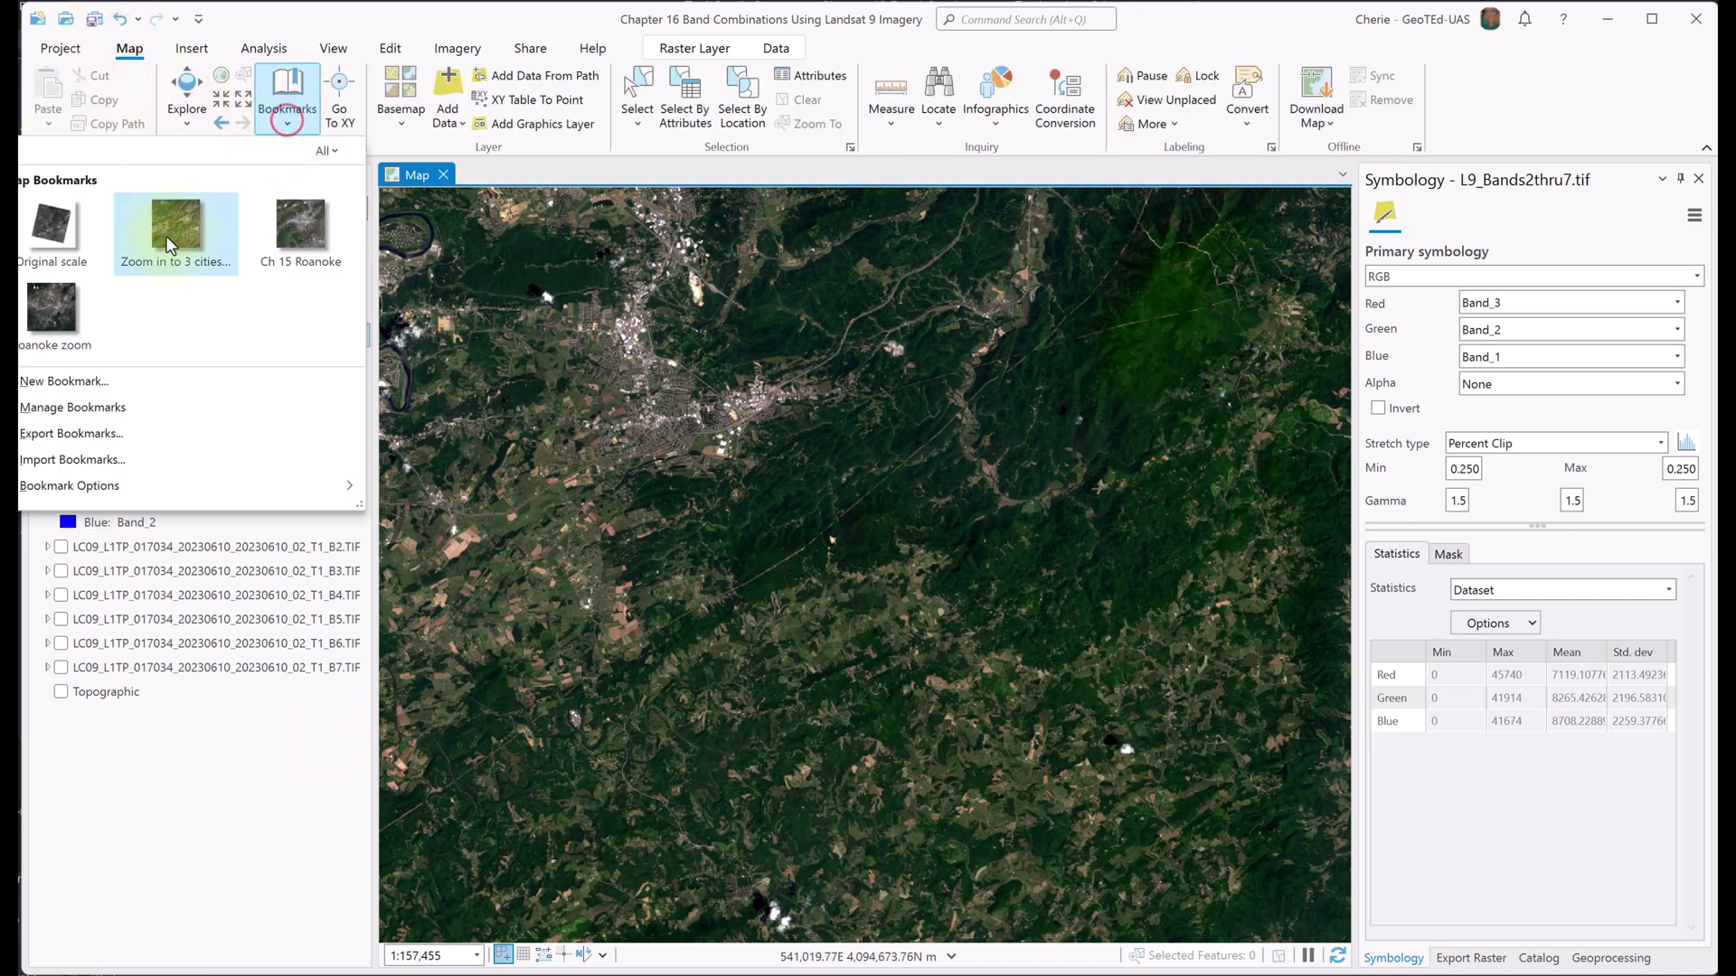
pyautogui.click(54, 312)
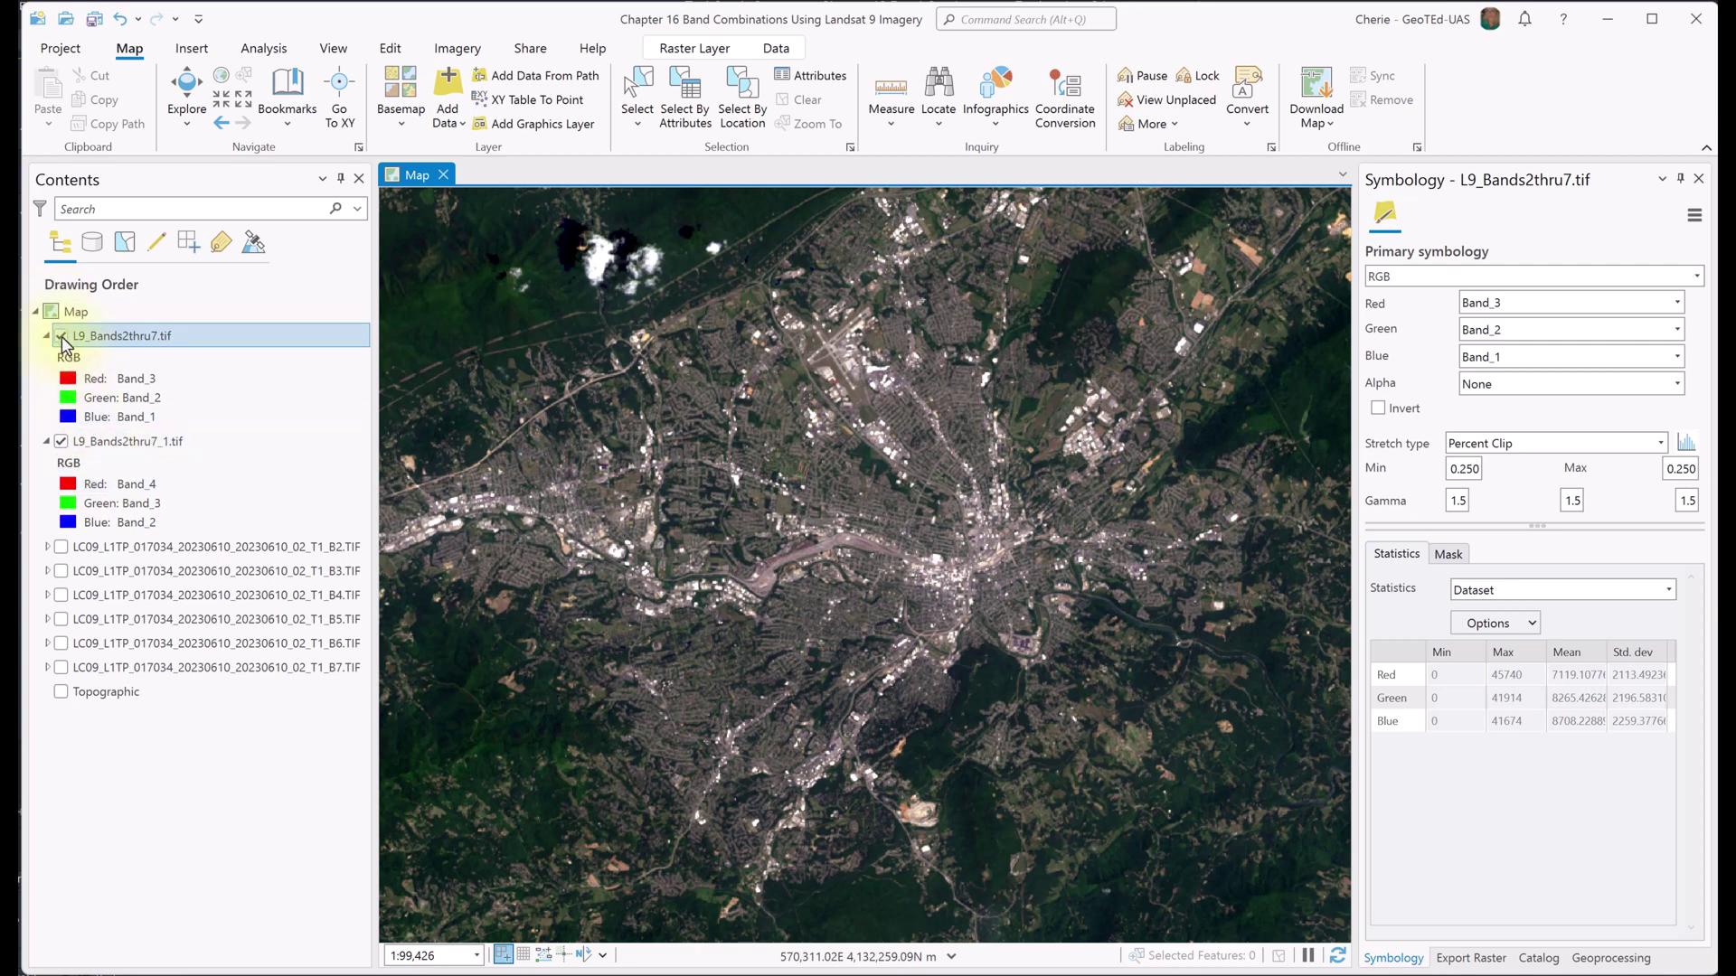
pyautogui.click(62, 336)
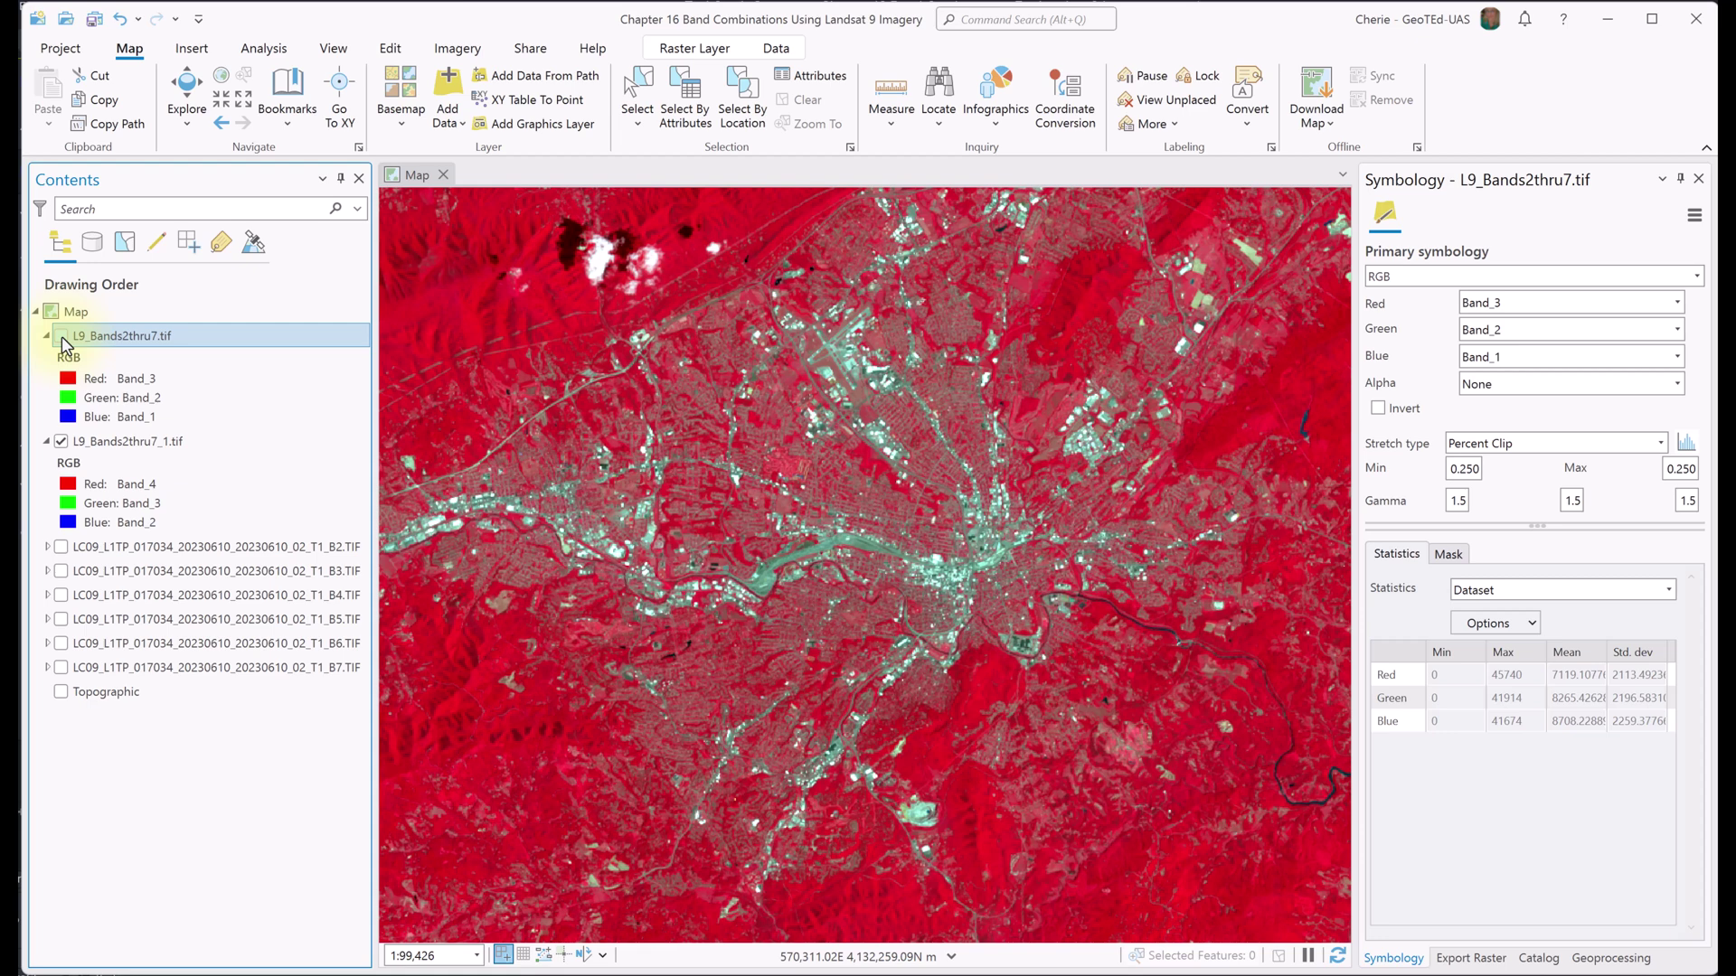
pyautogui.click(62, 337)
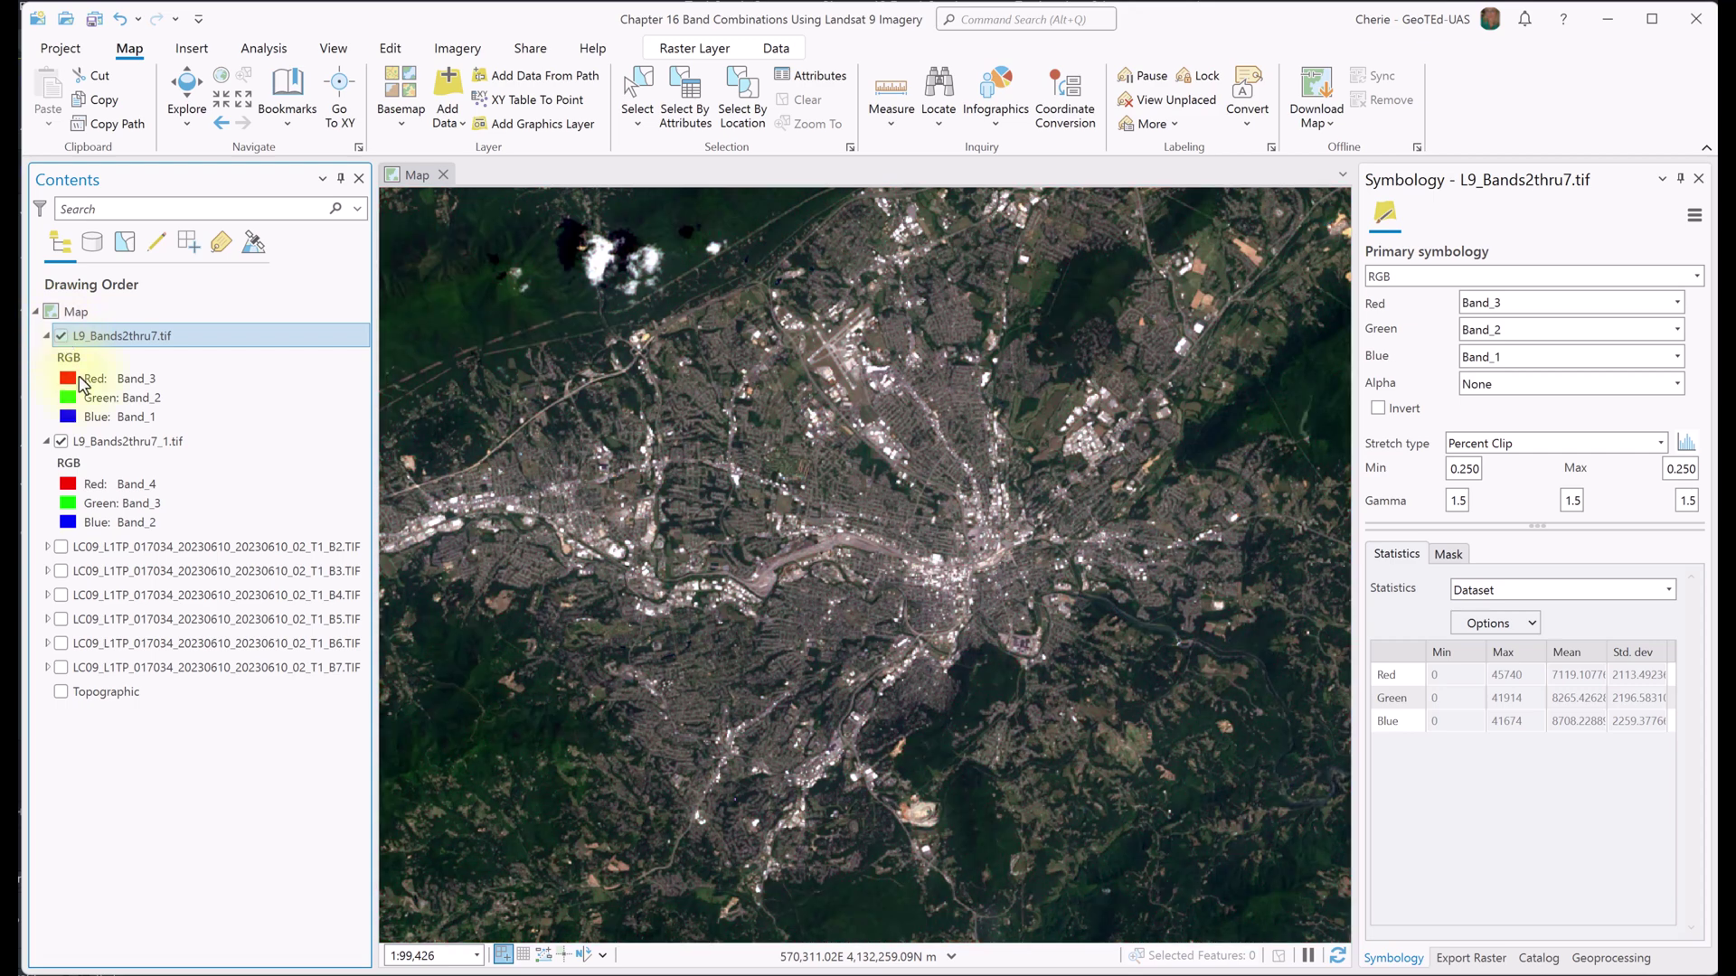
pyautogui.click(237, 737)
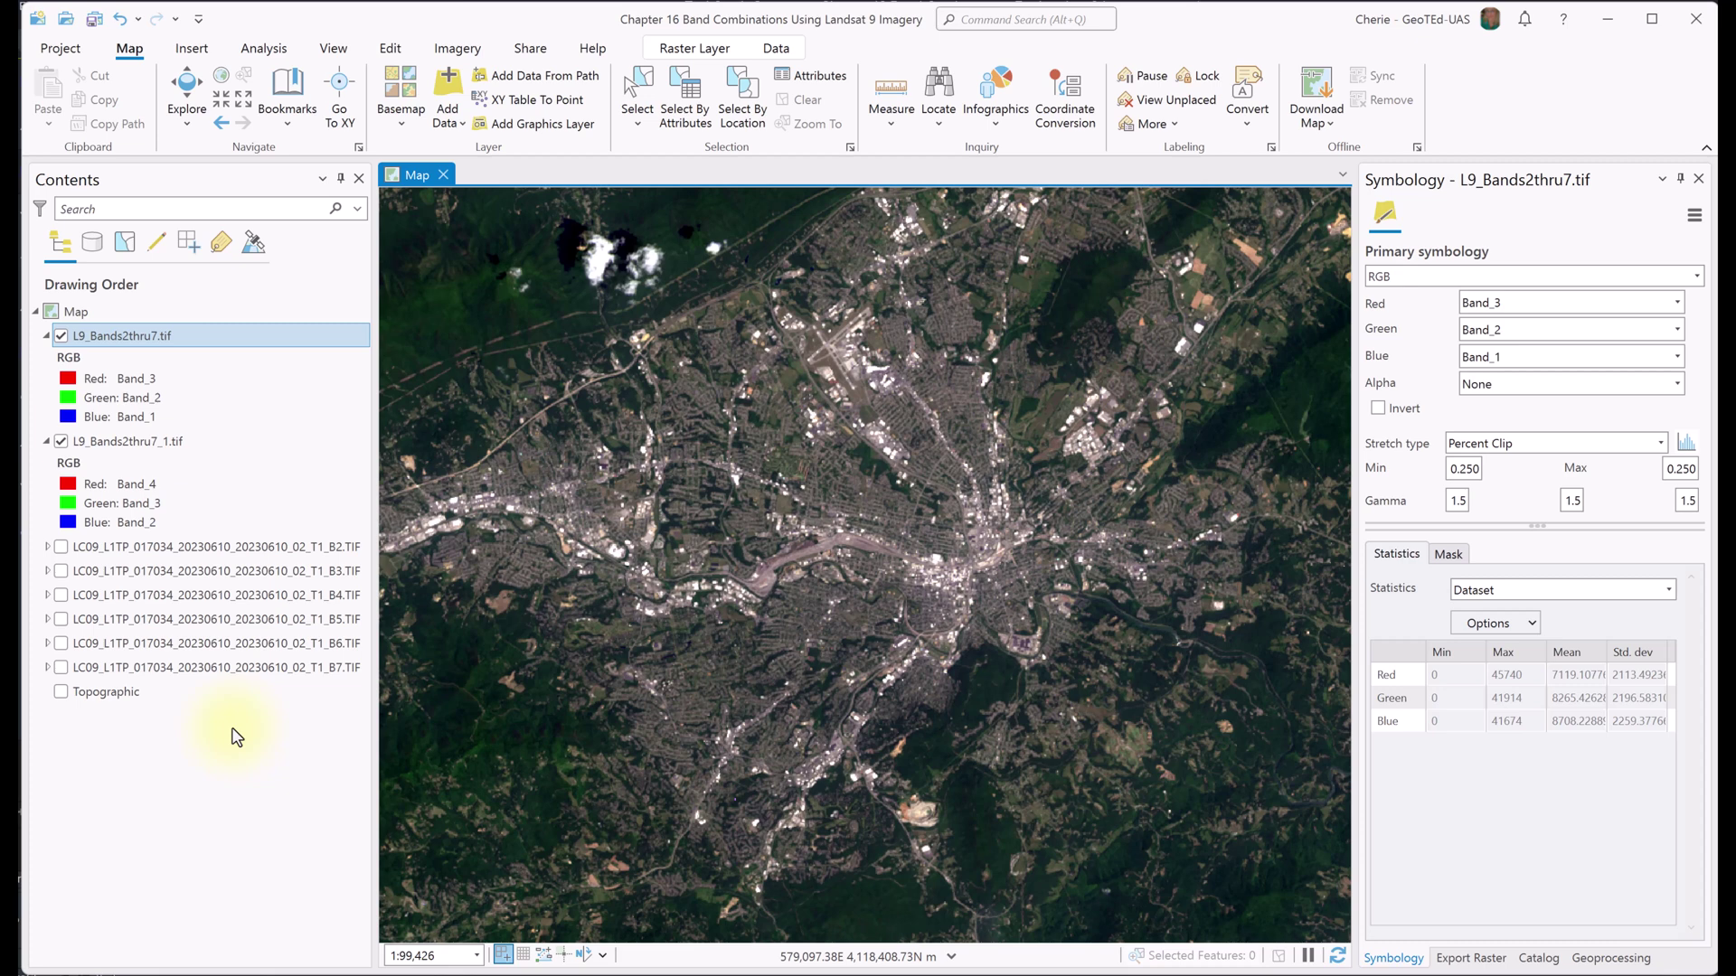
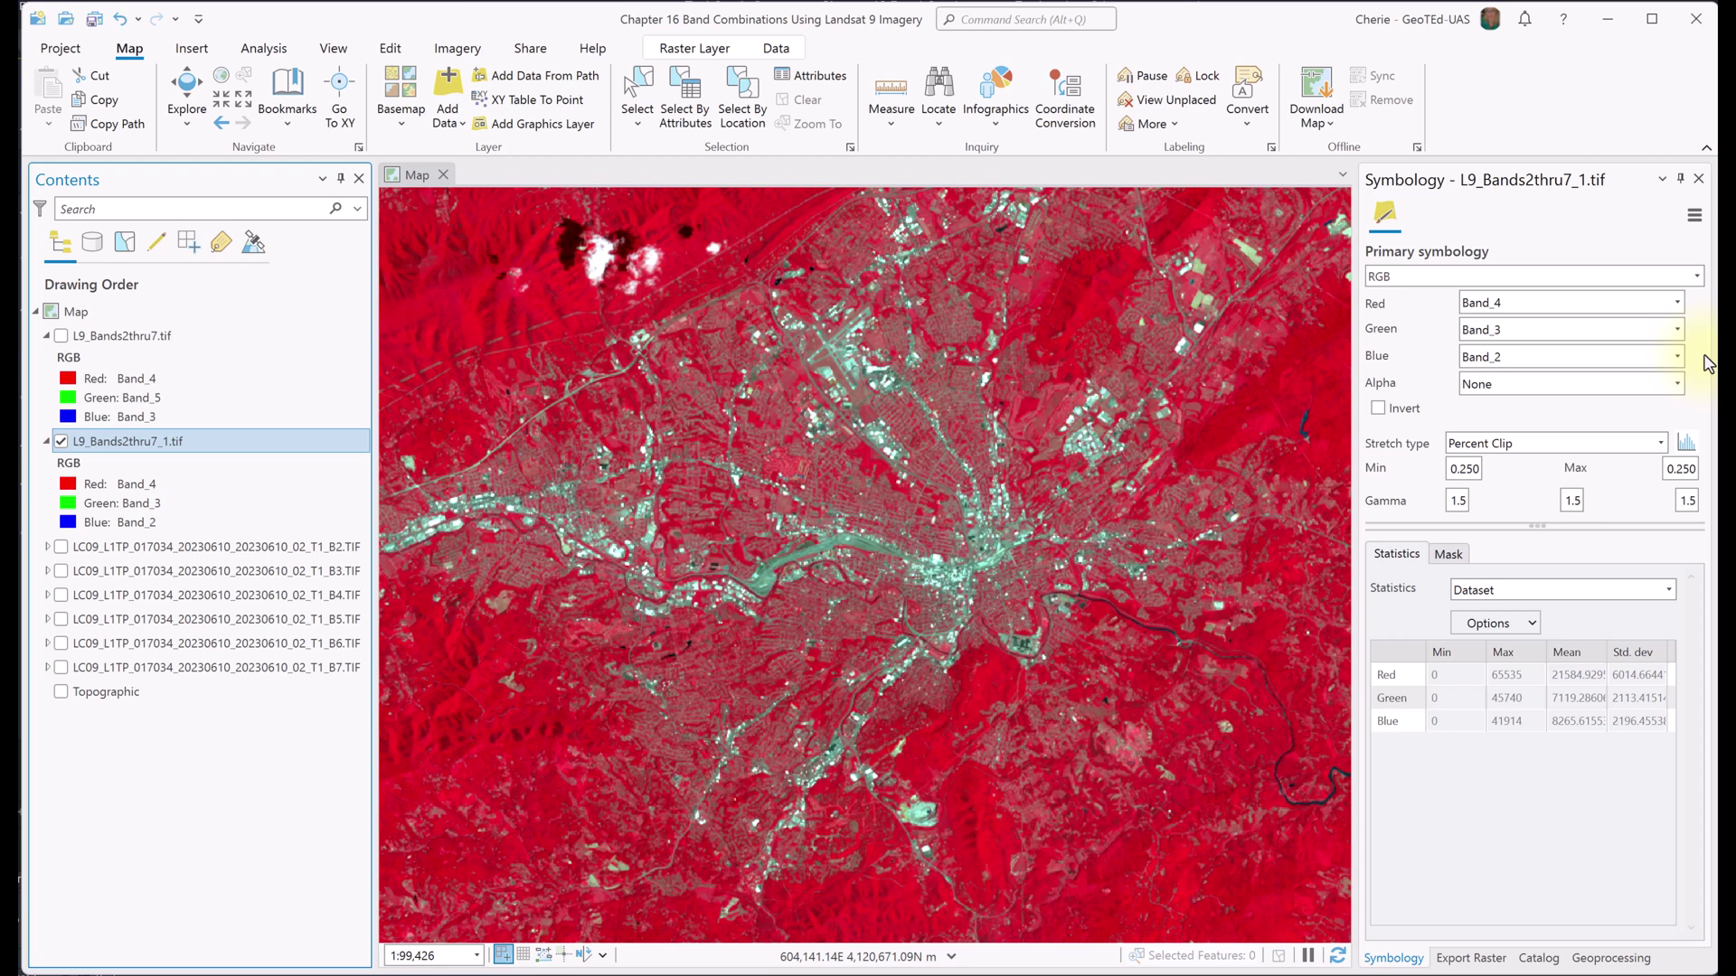
# - Set the L9_Bands2thru7_1.tif symbology to Band_4 for red, Band_5 for green and Band_3 for blue
pyautogui.click(1677, 302)
pyautogui.click(1575, 400)
pyautogui.click(1677, 329)
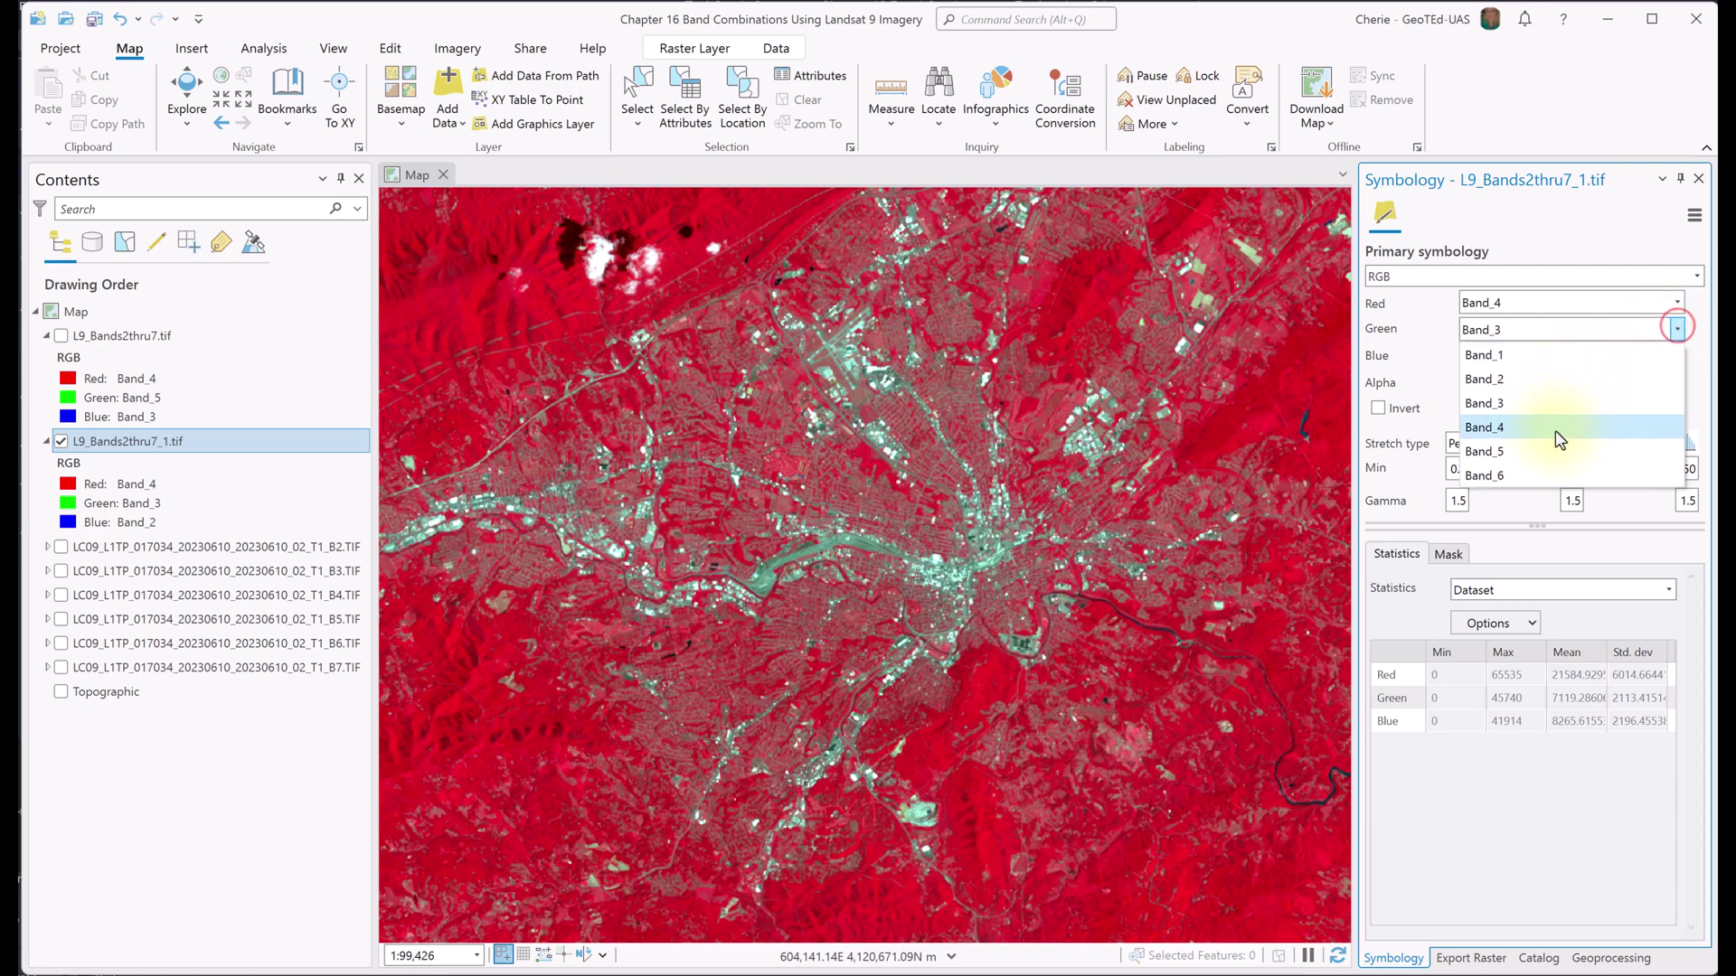
pyautogui.click(1561, 451)
pyautogui.click(1677, 357)
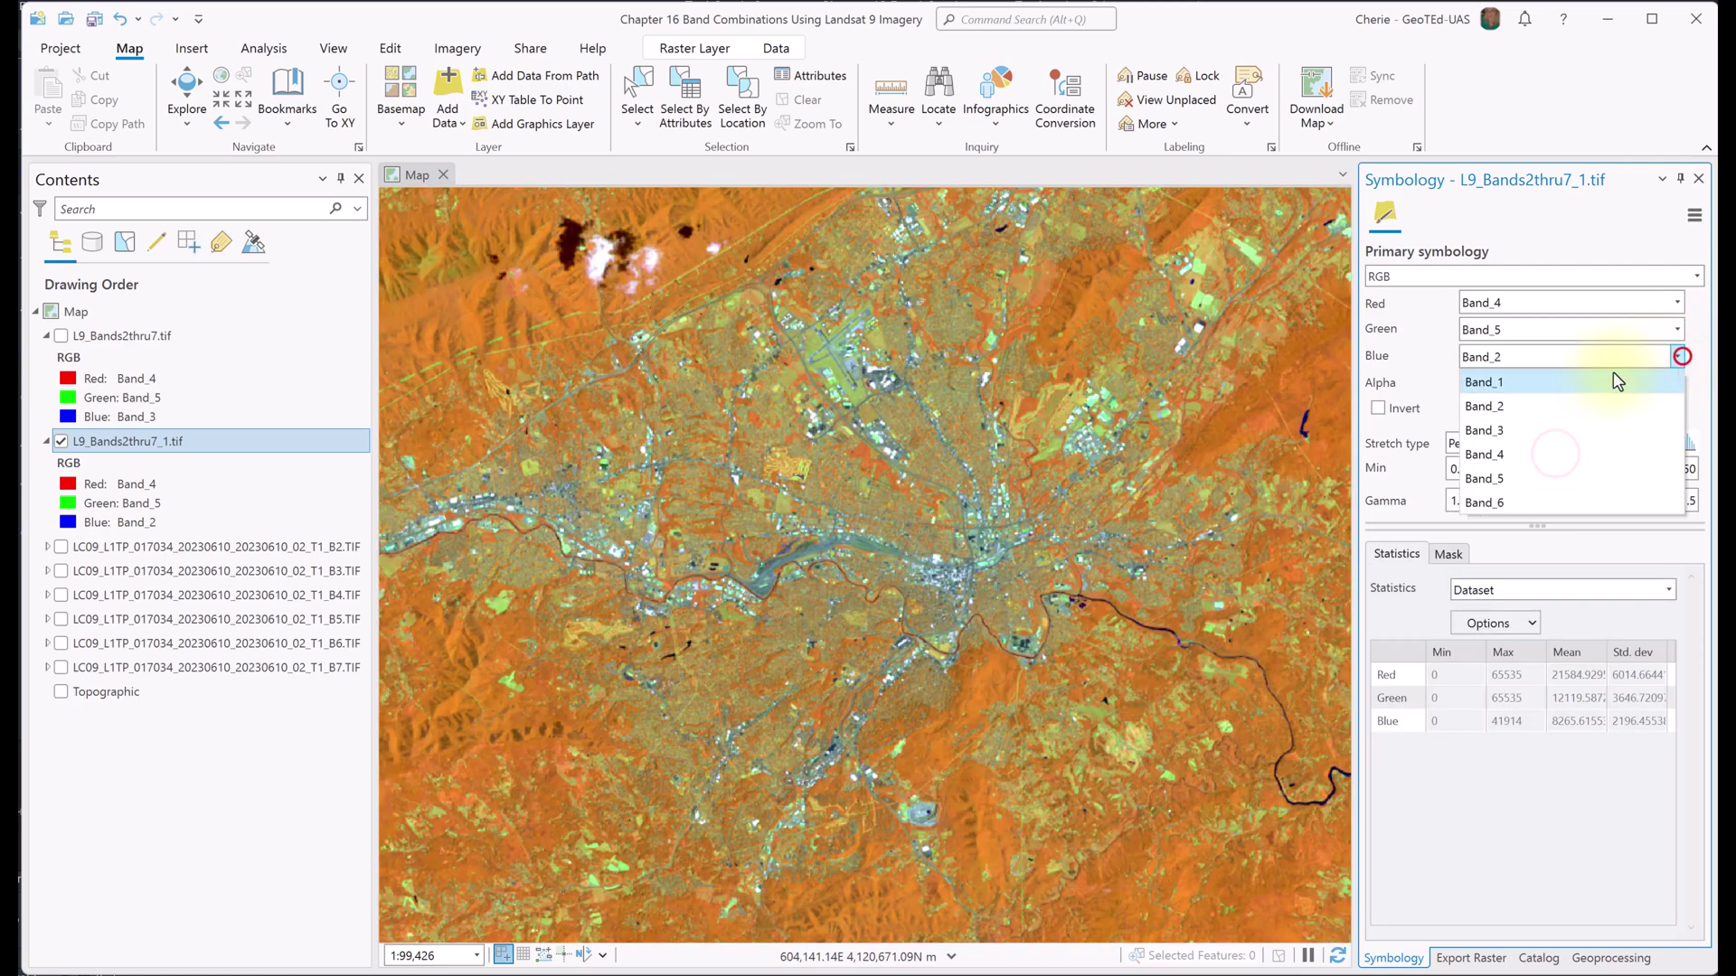
pyautogui.click(1548, 432)
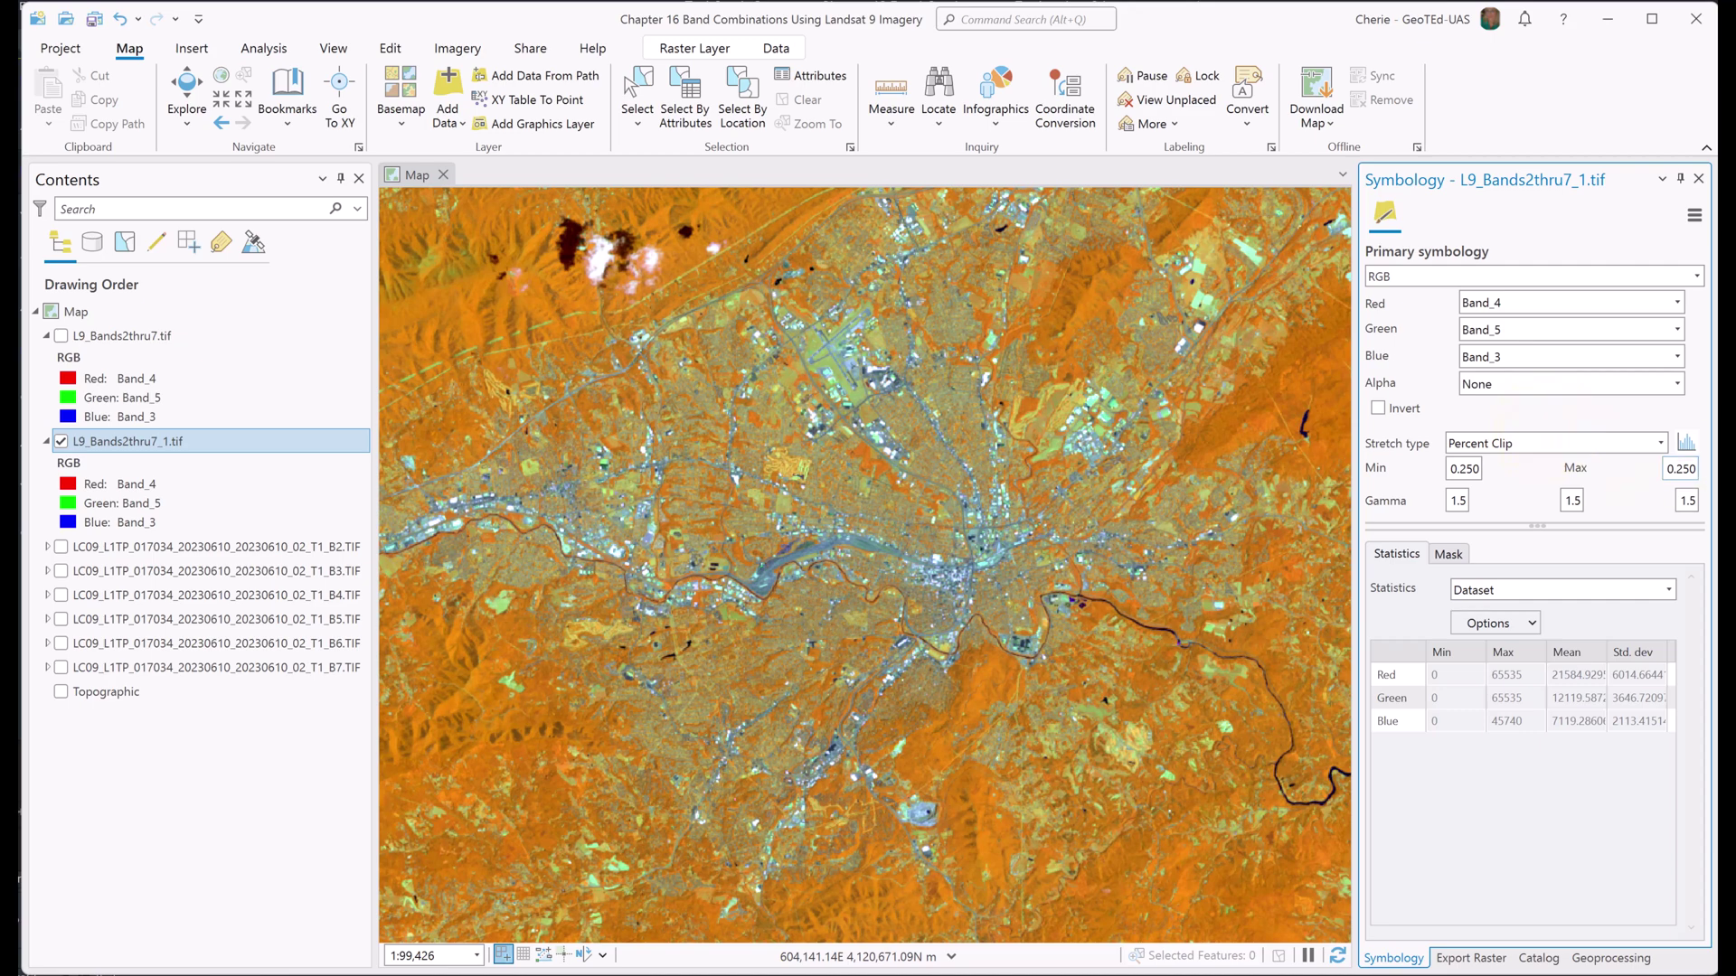
# - Set the L9_Bands2thru7_1.tif symbology to Band_6 for red, Band_4 for green and Band_6 for blue
pyautogui.click(1678, 310)
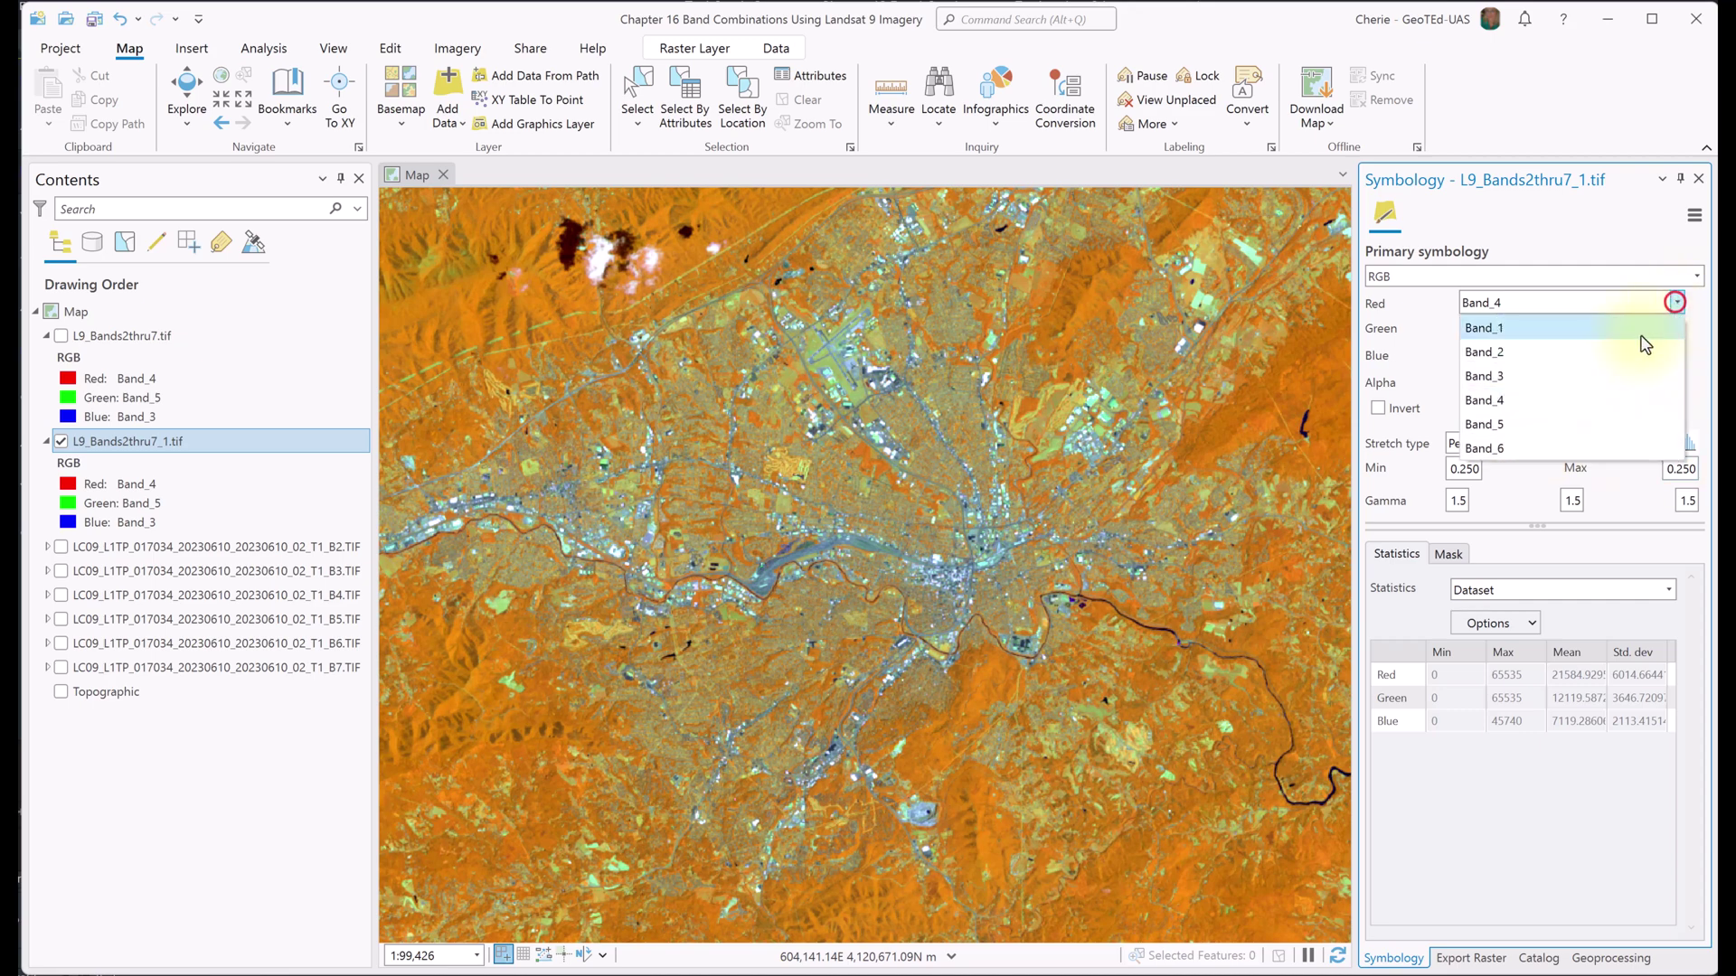
pyautogui.click(1524, 441)
pyautogui.click(1676, 329)
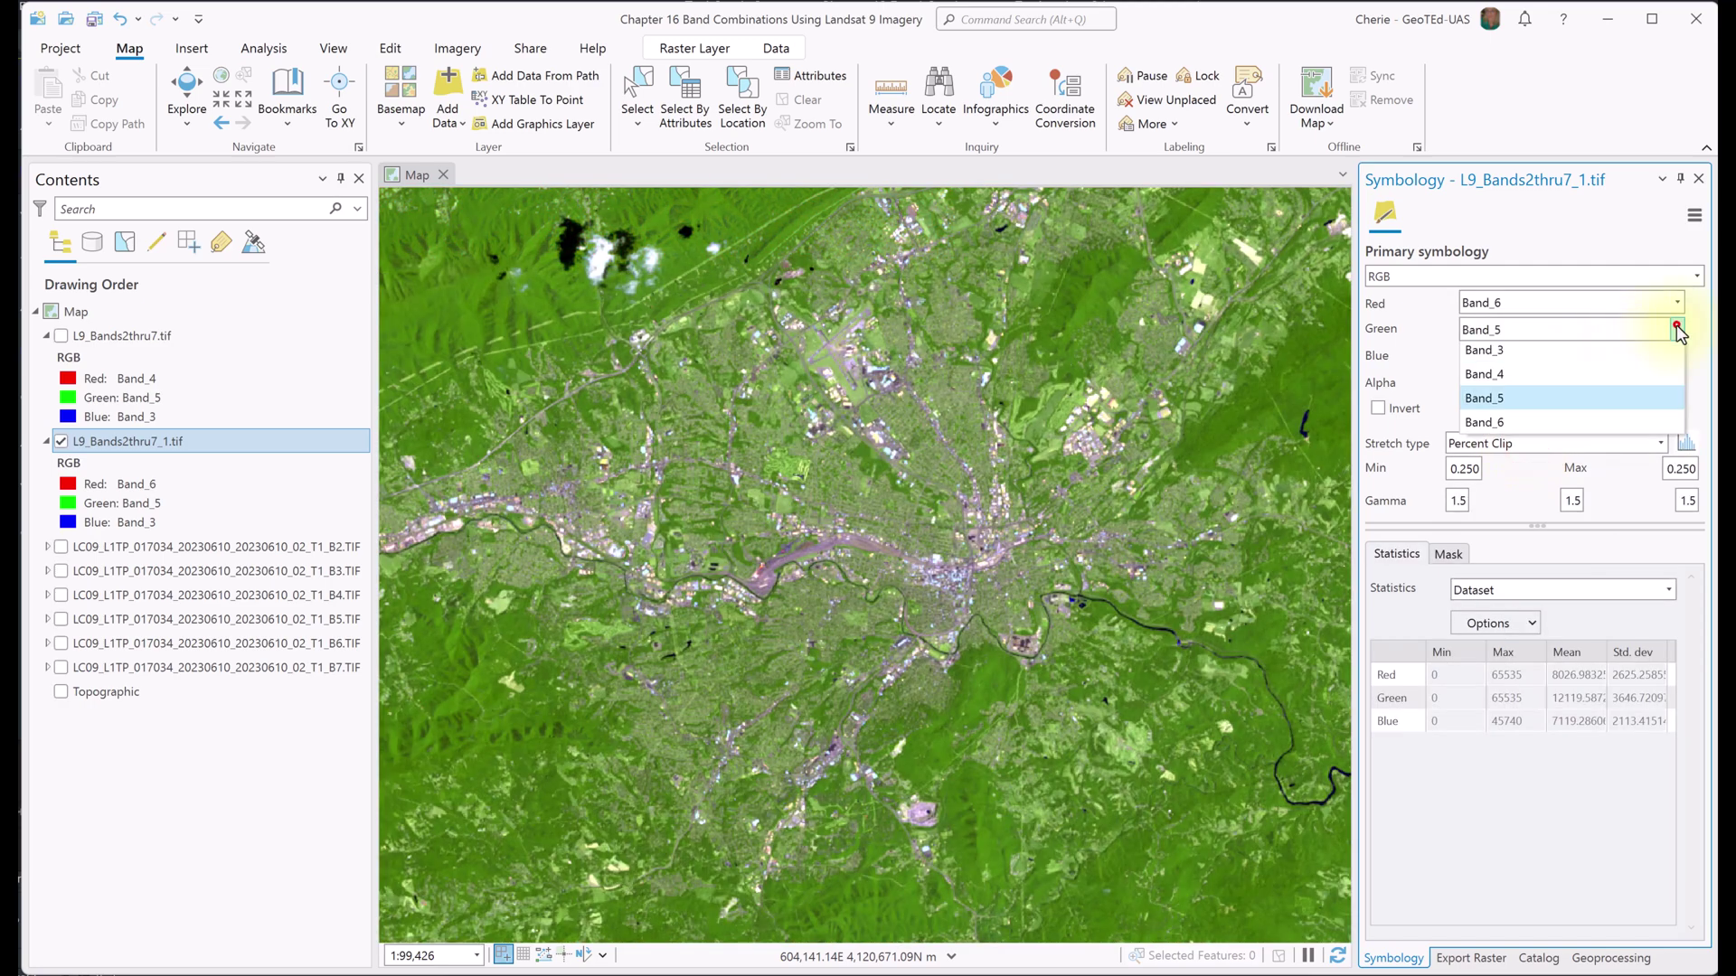
pyautogui.click(1564, 418)
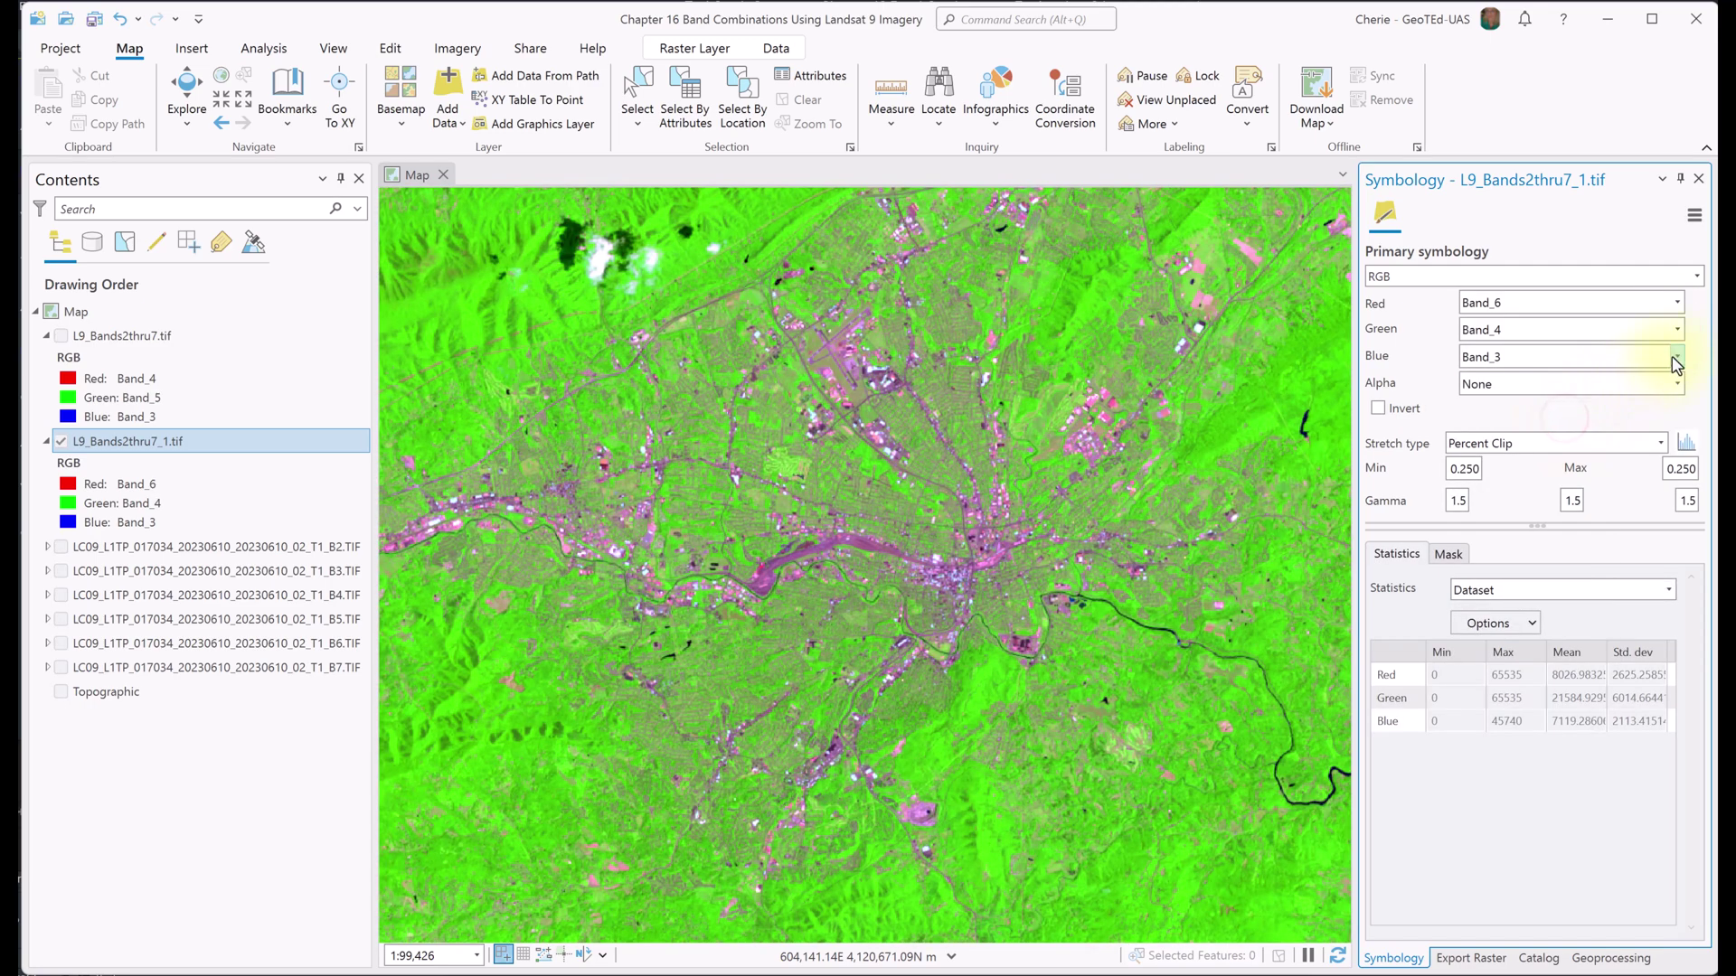
pyautogui.click(1675, 356)
pyautogui.click(1530, 500)
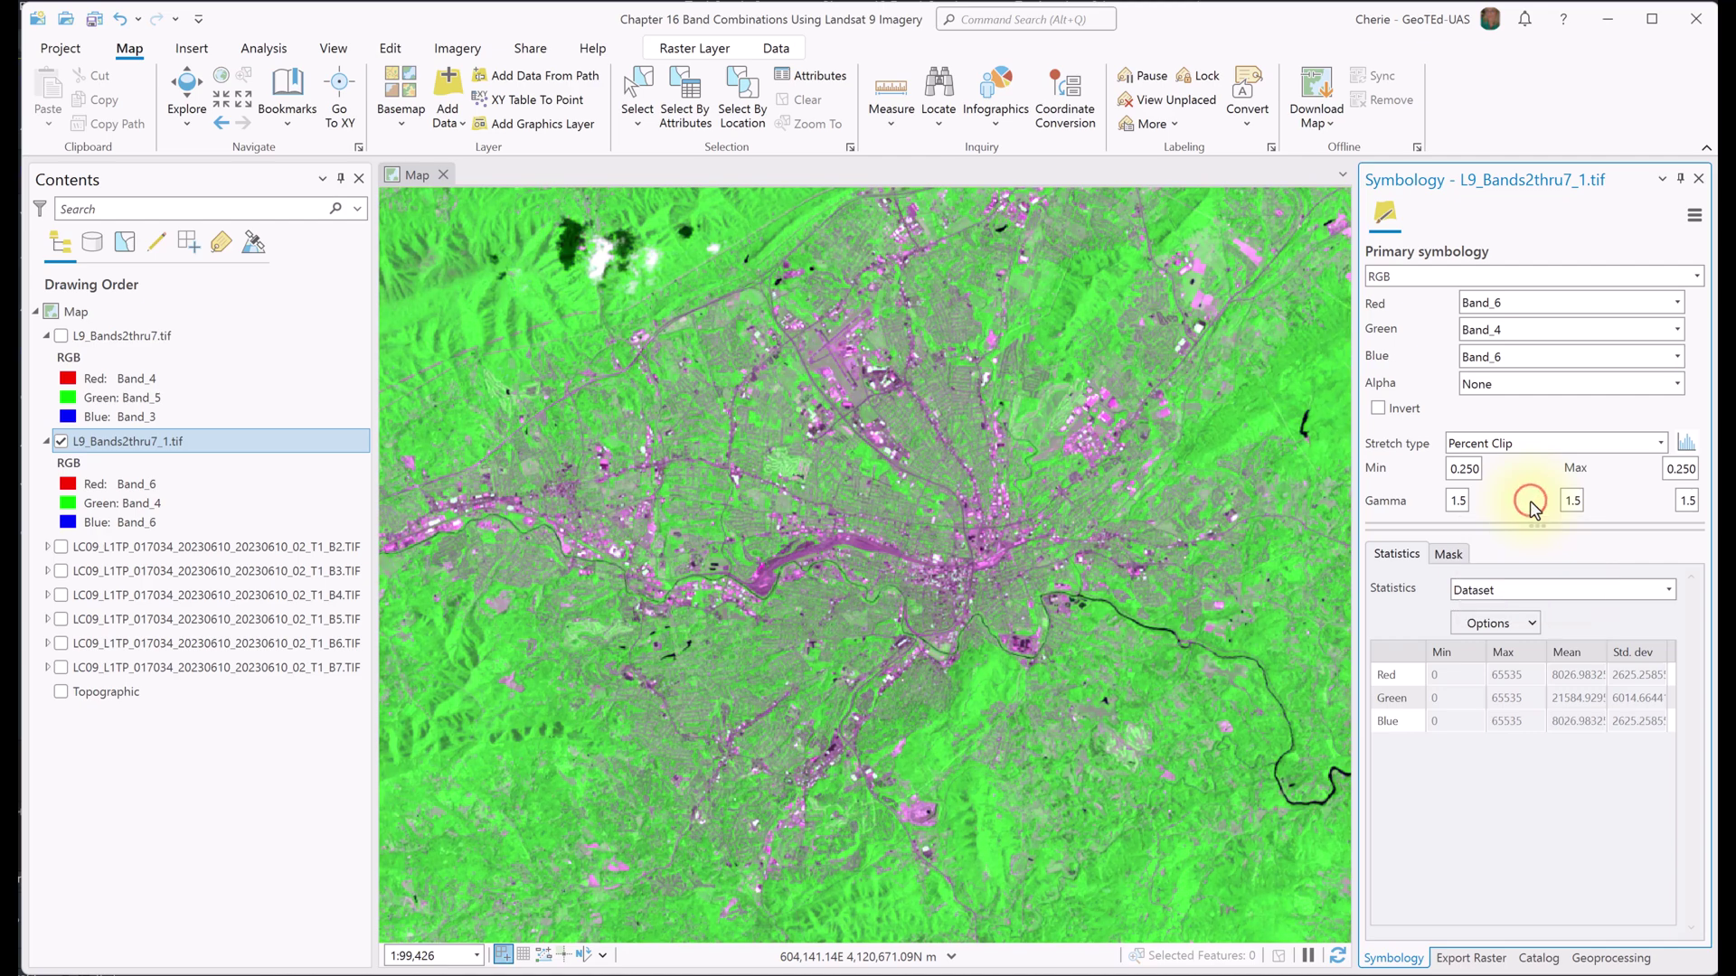